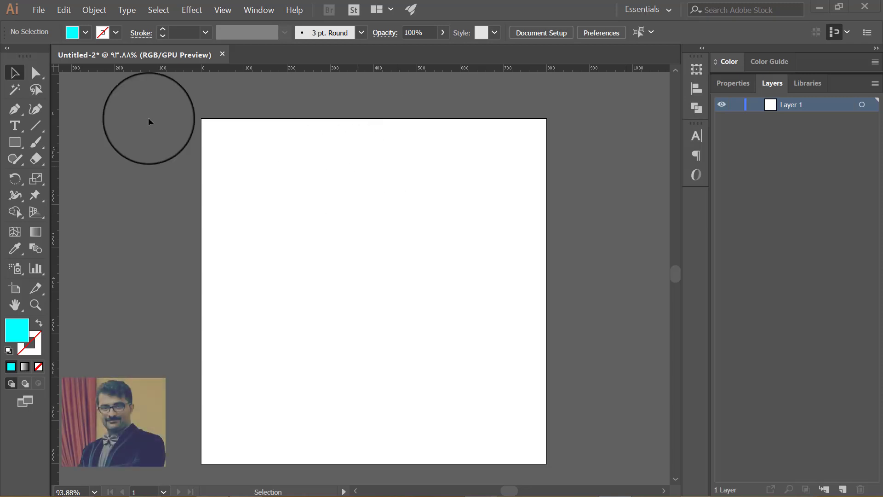
Step: Create a new document and position the artboard view
{"action": "left_click", "coordinate": [36, 11]}
{"action": "left_click", "coordinate": [65, 23]}
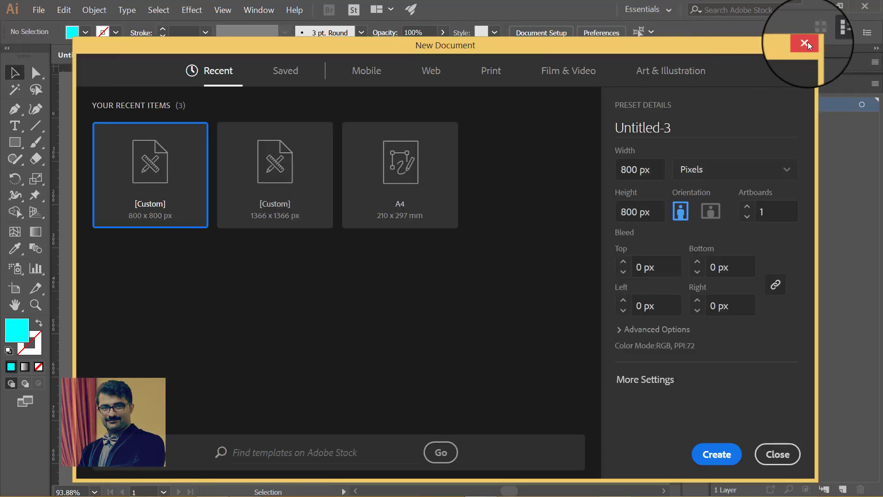
{"action": "left_click", "coordinate": [808, 42]}
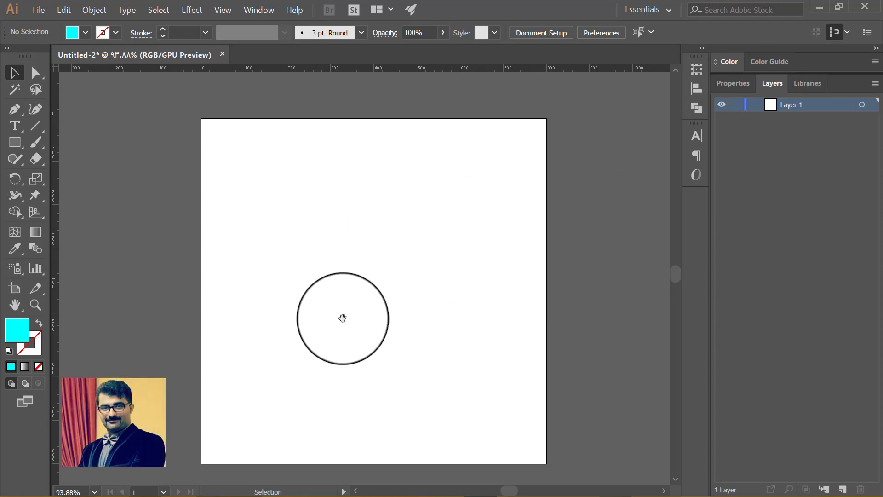
{"action": "mouse_move", "coordinate": [343, 318]}
{"action": "left_mouse_down"}
{"action": "mouse_move", "coordinate": [325, 297]}
{"action": "mouse_move", "coordinate": [353, 330]}
{"action": "mouse_move", "coordinate": [378, 336]}
{"action": "left_mouse_up"}
{"action": "key", "text": "ctrl+z"}
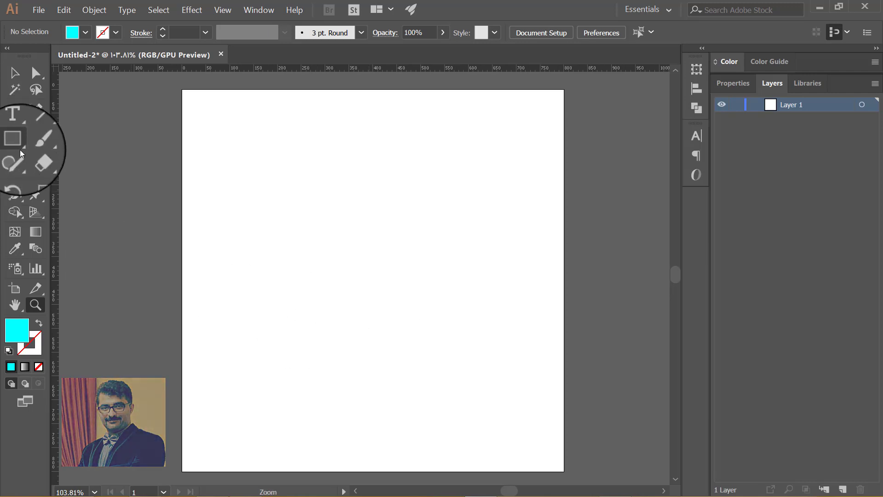
Step: Draw a large circle with the Ellipse tool and give it a white fill
{"action": "left_click", "coordinate": [16, 145]}
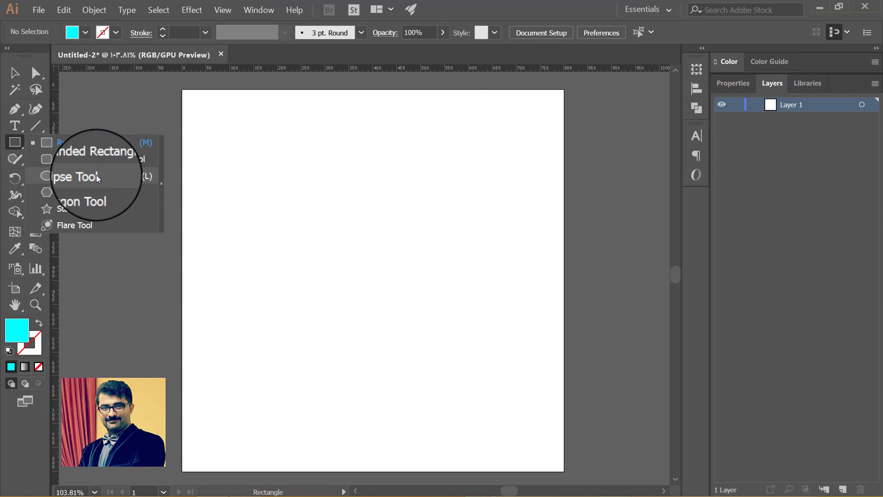
{"action": "left_click", "coordinate": [96, 175]}
{"action": "mouse_move", "coordinate": [264, 154]}
{"action": "left_mouse_down"}
{"action": "mouse_move", "coordinate": [248, 142]}
{"action": "mouse_move", "coordinate": [535, 429]}
{"action": "left_mouse_up"}
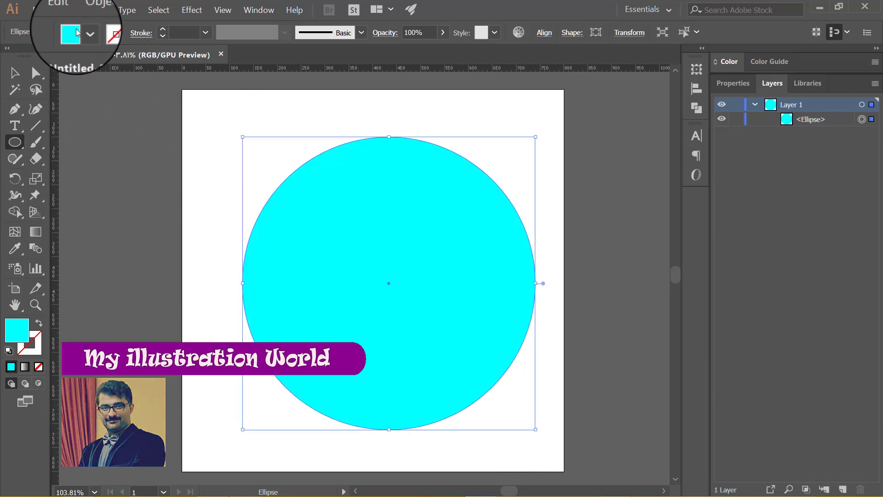
{"action": "left_click", "coordinate": [85, 32]}
{"action": "left_click", "coordinate": [28, 56]}
Step: Give the circle a dark blue outline with a 12 pt stroke weight
{"action": "left_click", "coordinate": [102, 37]}
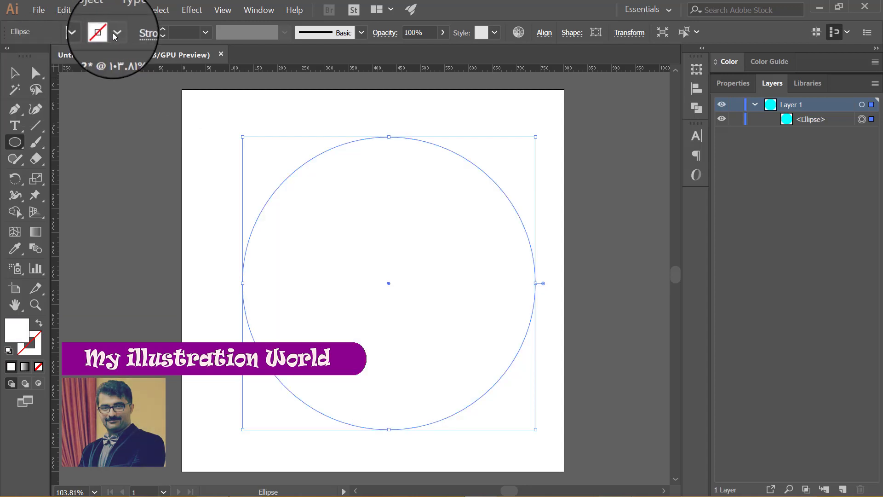
{"action": "left_click", "coordinate": [105, 31]}
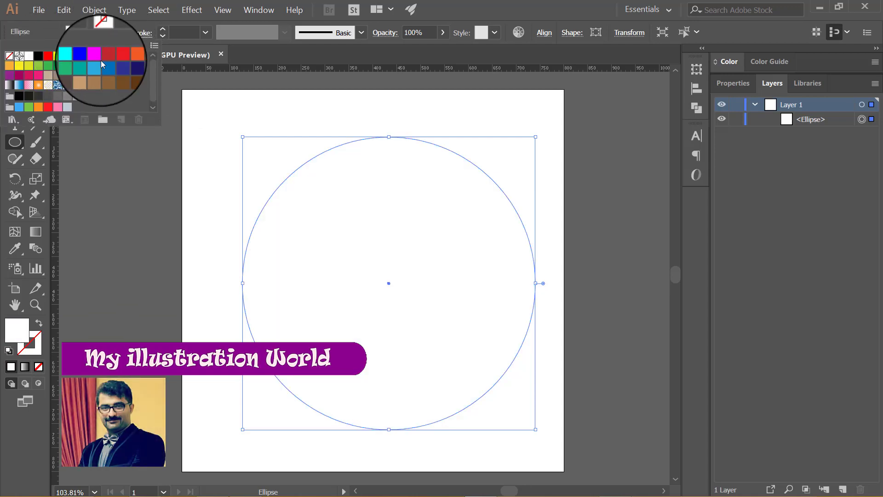
{"action": "left_click", "coordinate": [99, 68]}
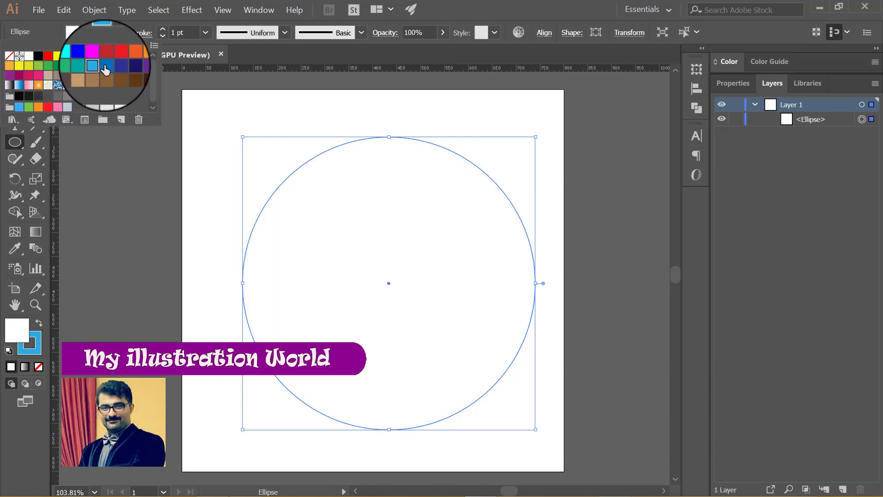
{"action": "left_click", "coordinate": [105, 68]}
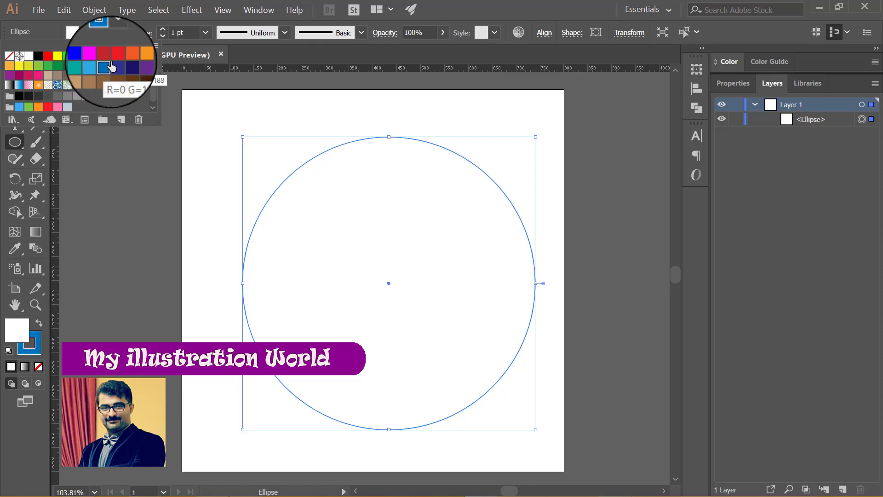
{"action": "left_click", "coordinate": [163, 30]}
{"action": "left_click", "coordinate": [163, 31]}
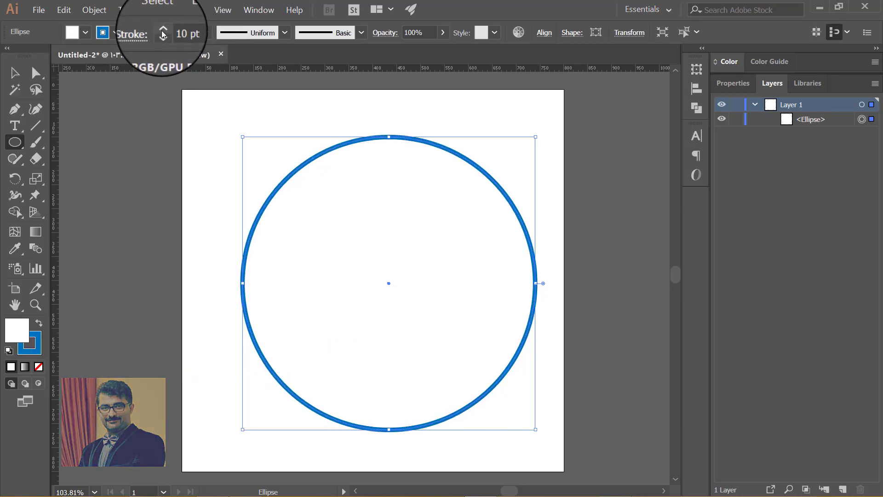
{"action": "left_click", "coordinate": [163, 31]}
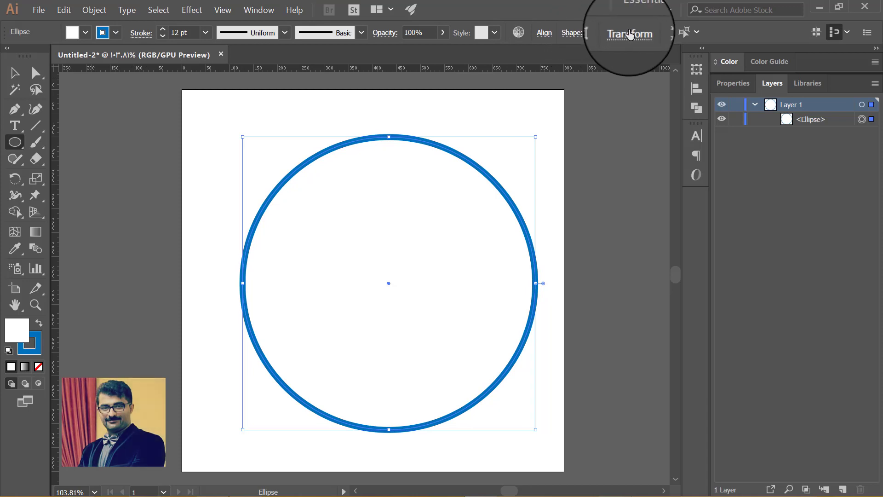
Step: Set the ring's X to 400 px, then Shift-Alt scale it to nearly fill the artboard
{"action": "left_click", "coordinate": [629, 33]}
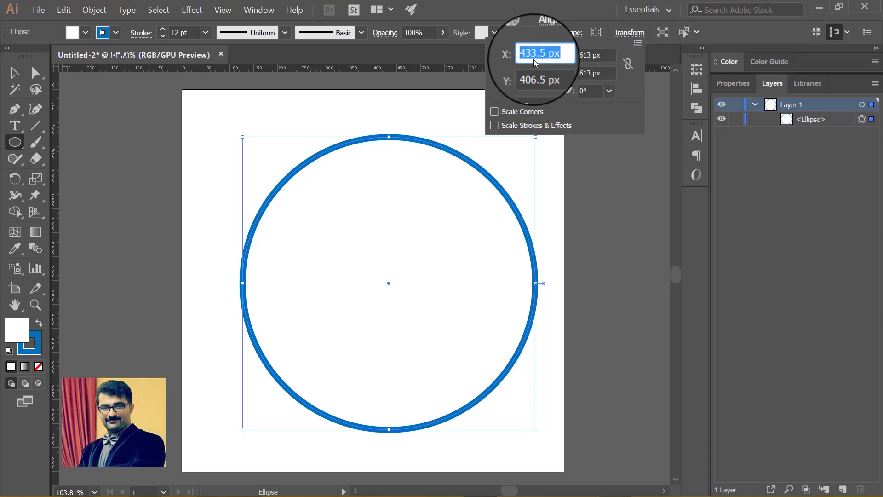
{"action": "type", "text": "4"}
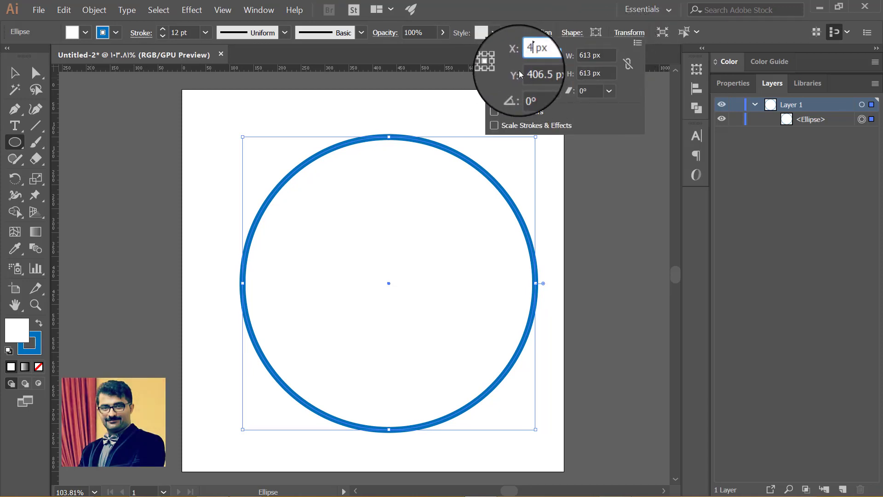
{"action": "type", "text": "00"}
{"action": "key", "text": "Tab"}
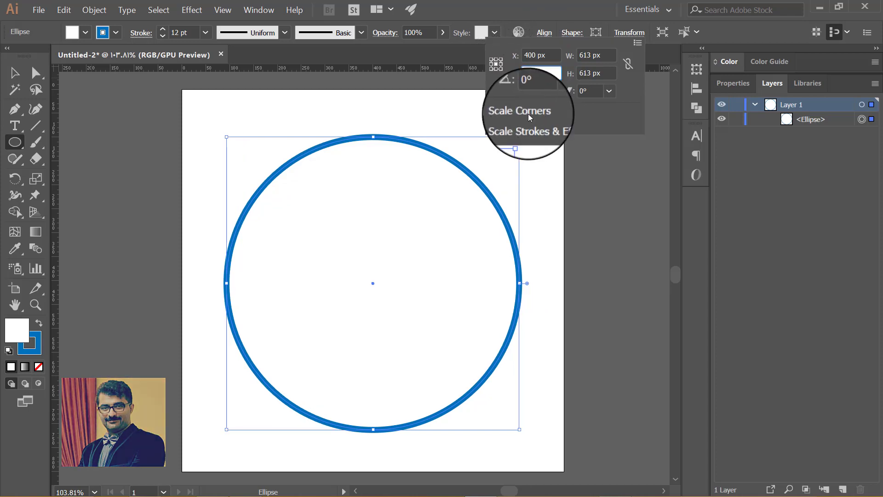
{"action": "key", "text": "Return"}
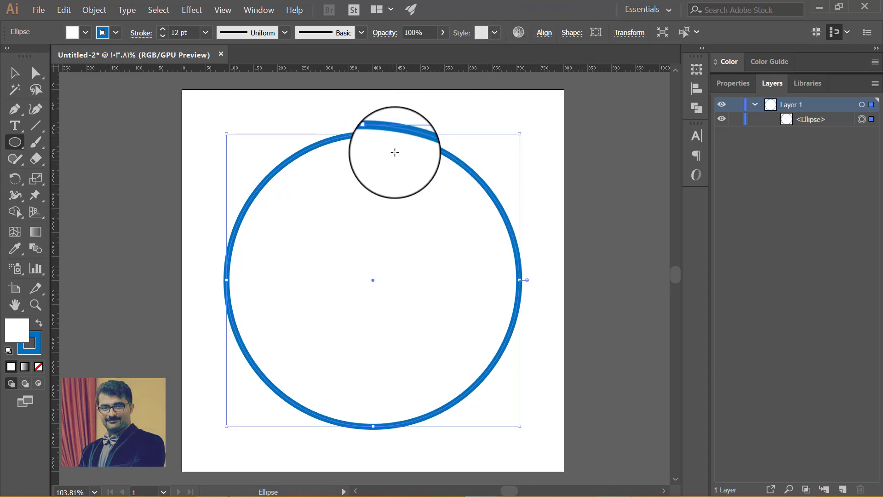
{"action": "left_click_drag", "start_coordinate": [519, 426], "coordinate": [538, 451]}
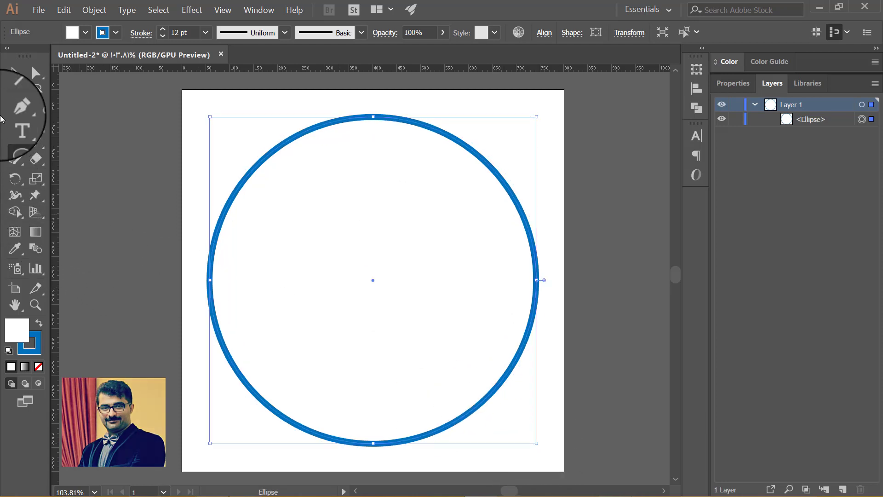
{"action": "key", "text": "shift+n"}
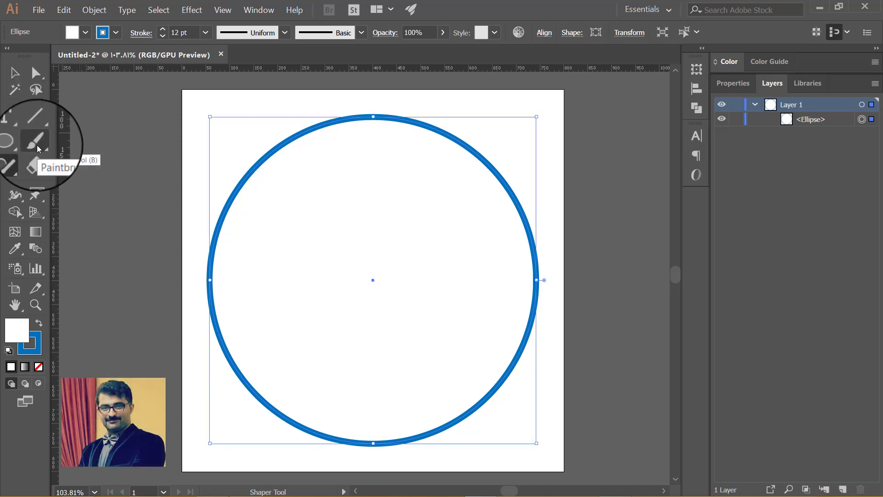
Step: Dab a tiny Paintbrush dot at the ring's centre and lock the ellipse in Layers
{"action": "left_click", "coordinate": [37, 145]}
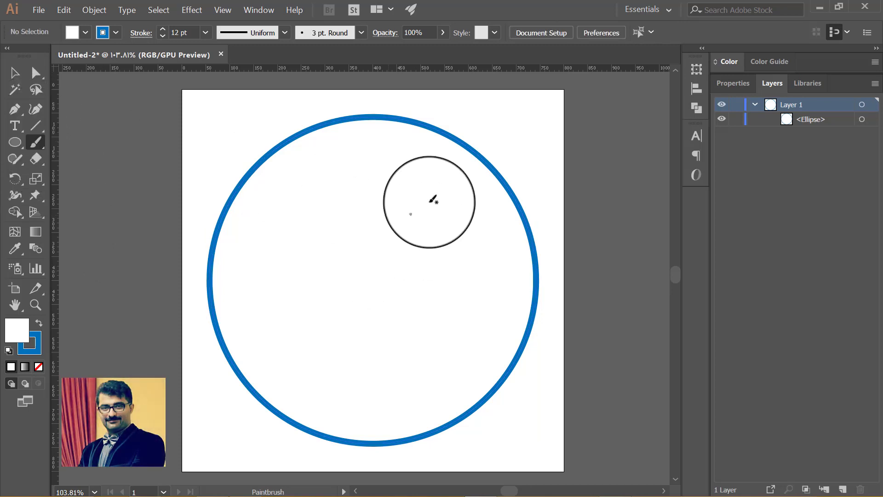
{"action": "key", "text": "v"}
{"action": "left_click", "coordinate": [454, 139]}
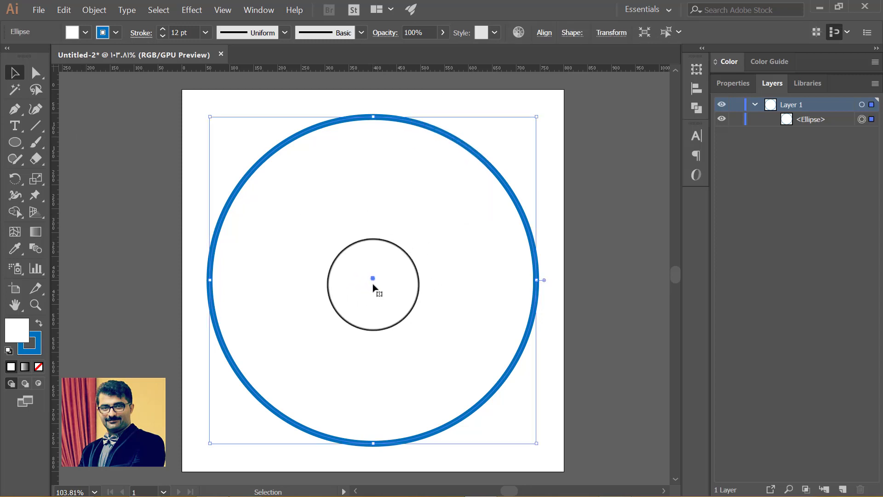
{"action": "left_click", "coordinate": [35, 142]}
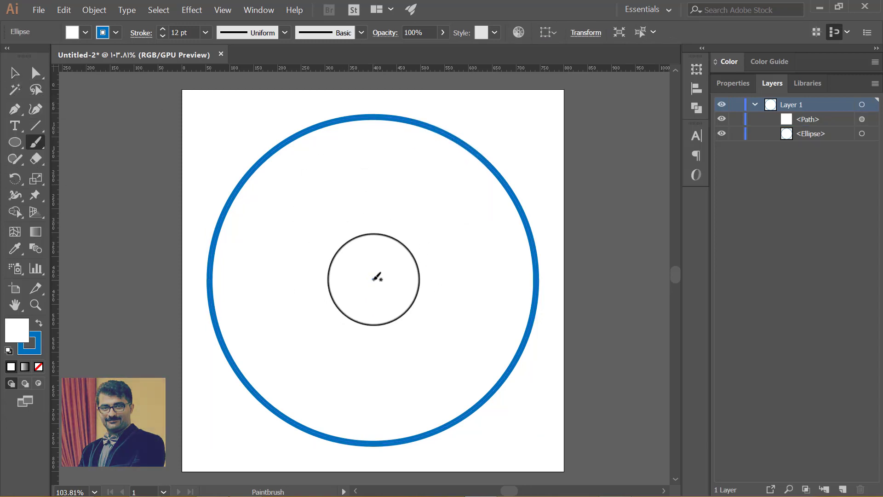
{"action": "left_click", "coordinate": [374, 279]}
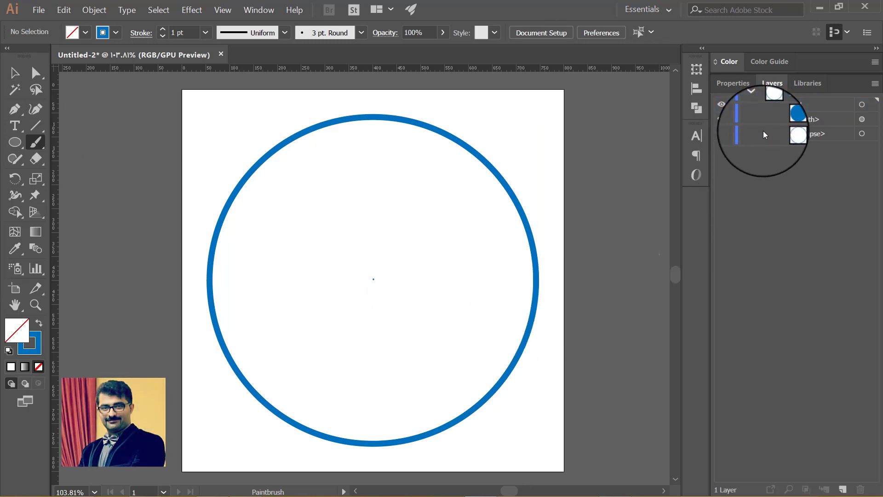
{"action": "left_click", "coordinate": [737, 133]}
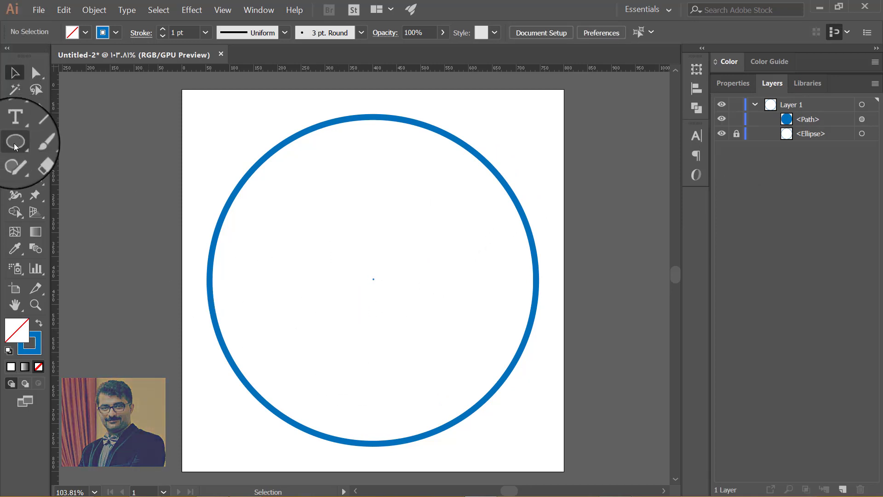
Step: Draw a thin upright rectangle just inside the ring's top, positioned at X 400.5 px
{"action": "left_click_drag", "start_coordinate": [14, 146], "coordinate": [71, 143]}
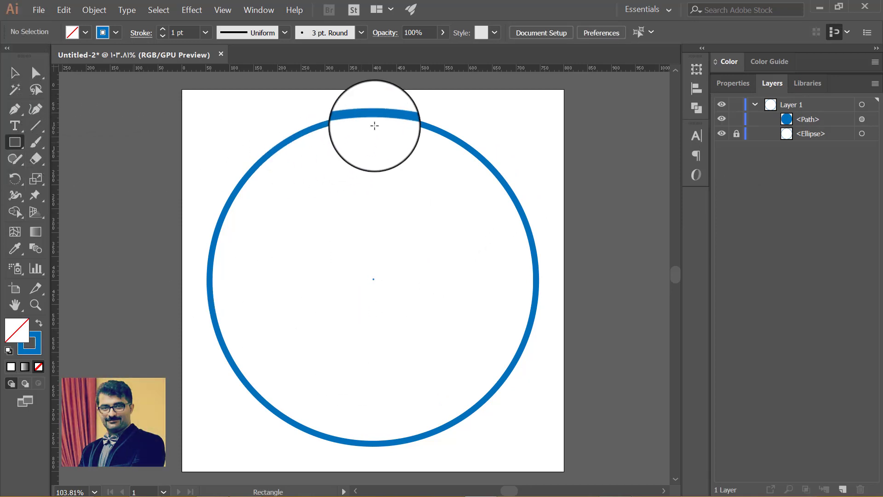
{"action": "mouse_move", "coordinate": [376, 125]}
{"action": "left_mouse_down"}
{"action": "mouse_move", "coordinate": [364, 160]}
{"action": "mouse_move", "coordinate": [375, 156]}
{"action": "left_mouse_up"}
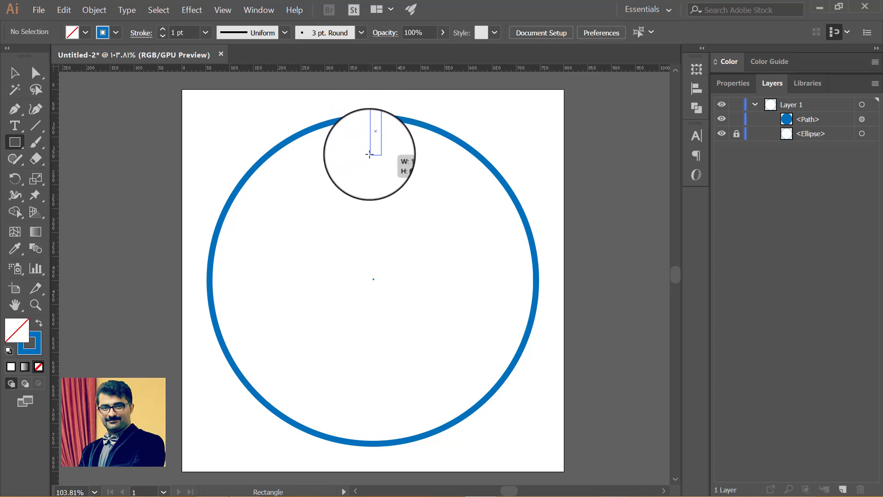
{"action": "left_click_drag", "start_coordinate": [370, 160], "coordinate": [377, 155]}
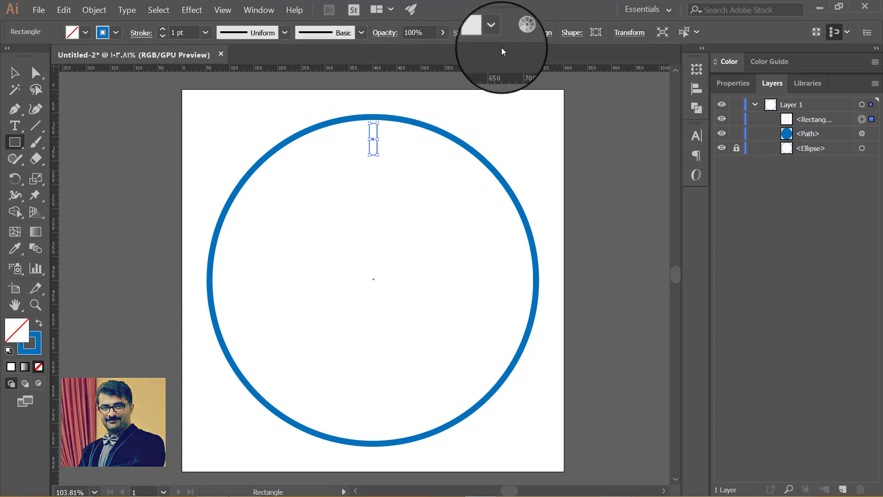
{"action": "left_click", "coordinate": [629, 32]}
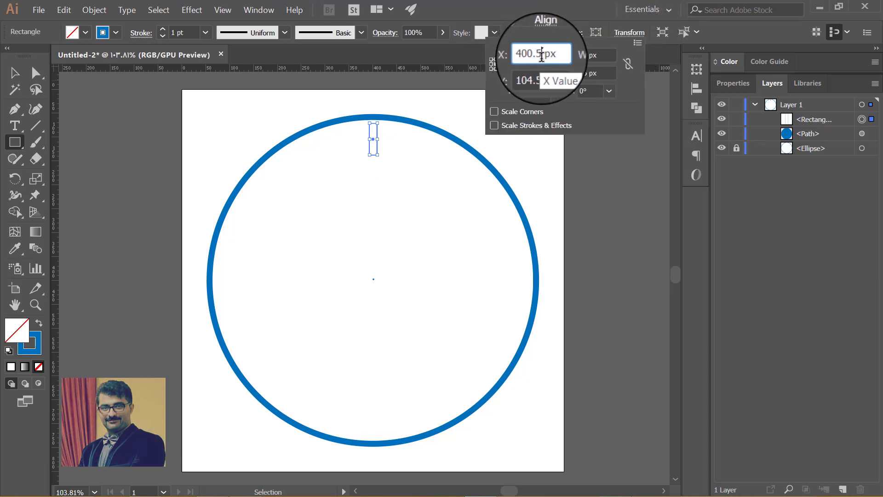
{"action": "left_click", "coordinate": [534, 85]}
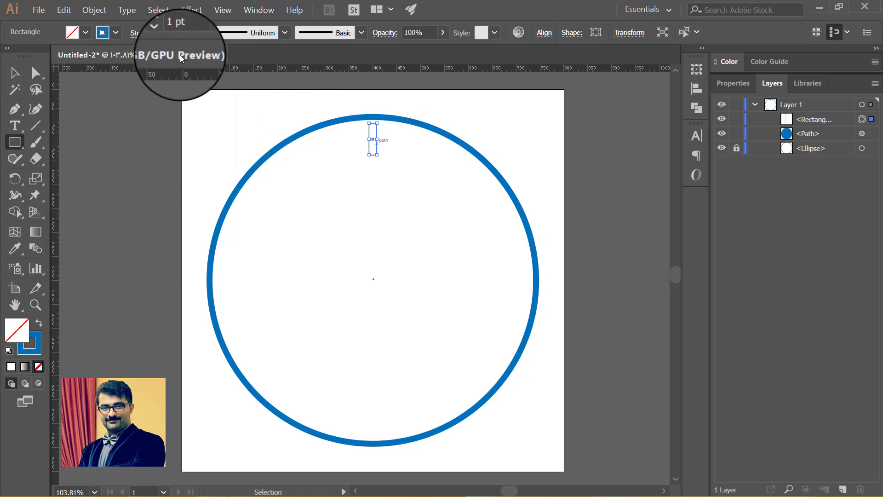
{"action": "key", "text": "v"}
{"action": "left_click", "coordinate": [346, 134]}
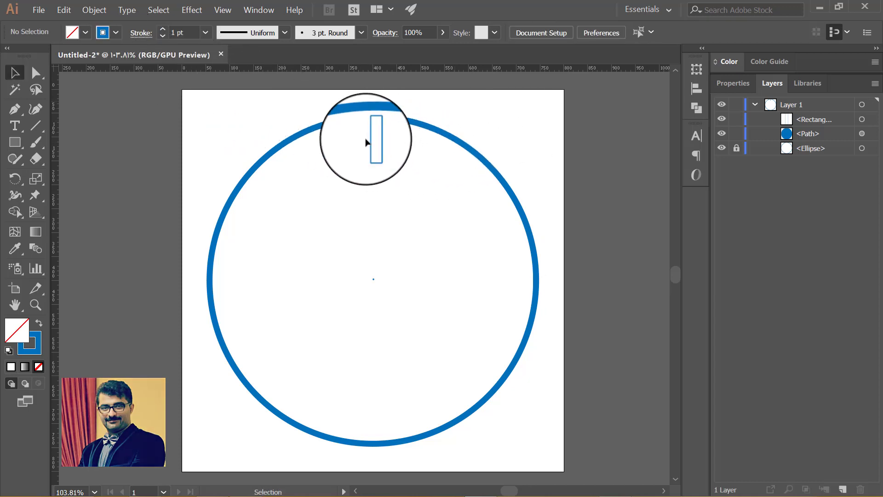
{"action": "left_click", "coordinate": [374, 146]}
Step: Fill the top rectangle with black and remove its outline
{"action": "left_click", "coordinate": [85, 33]}
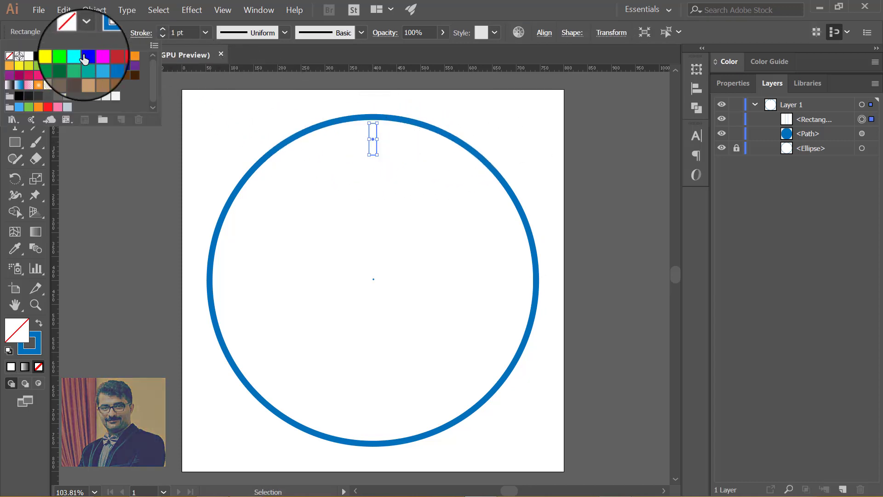
{"action": "left_click", "coordinate": [38, 56]}
{"action": "left_click", "coordinate": [115, 33]}
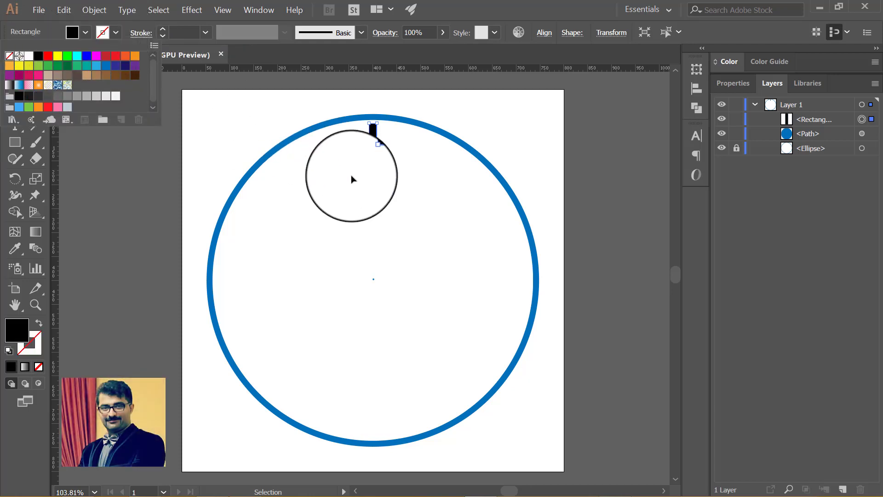
{"action": "left_click", "coordinate": [368, 180]}
{"action": "left_click", "coordinate": [385, 165]}
{"action": "left_click", "coordinate": [372, 143]}
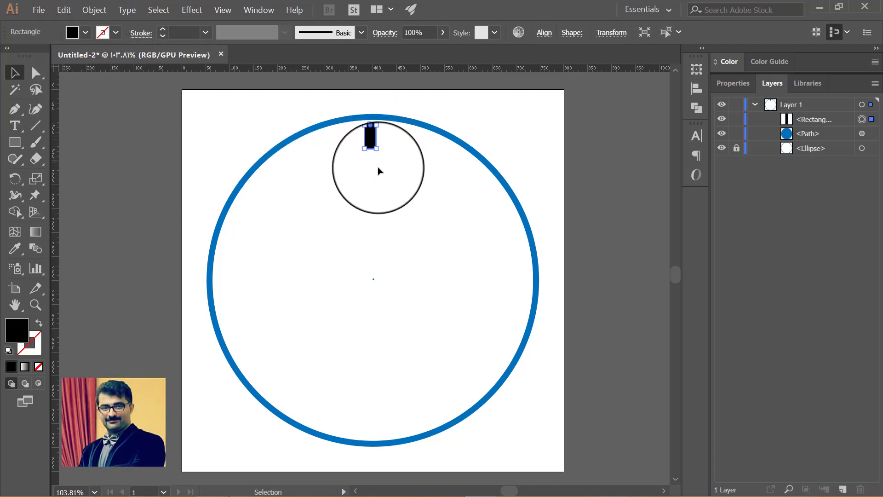
Step: Fully round the tick's corners into a pill shape
{"action": "scroll", "coordinate": [373, 139], "scroll_direction": "up", "scroll_amount": 5}
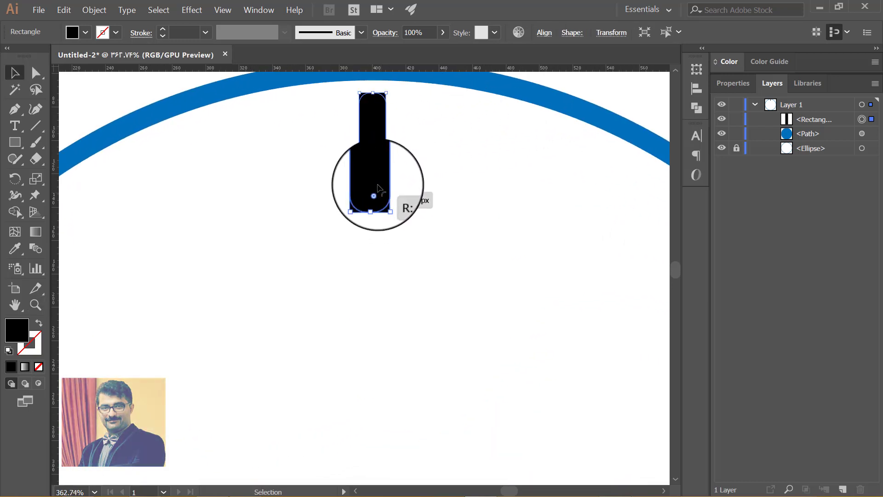
{"action": "left_click", "coordinate": [442, 219]}
{"action": "left_click_drag", "start_coordinate": [441, 219], "coordinate": [373, 211]}
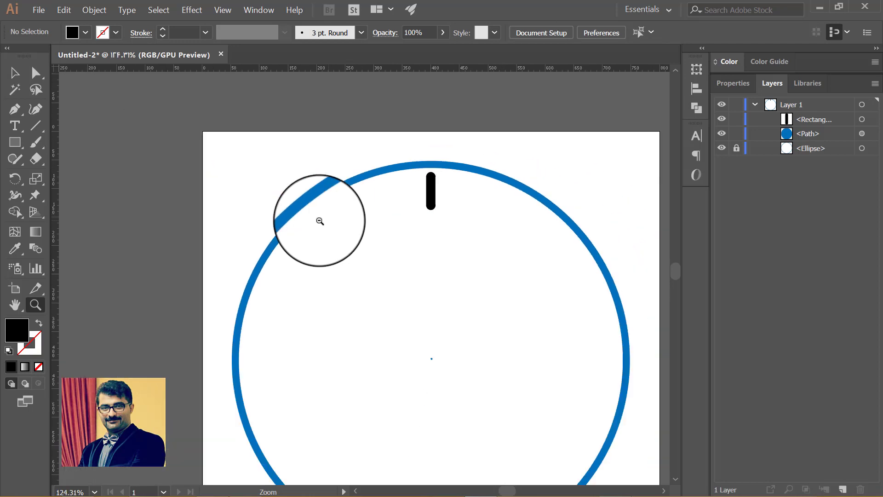
{"action": "scroll", "coordinate": [438, 241], "scroll_direction": "down", "scroll_amount": 1}
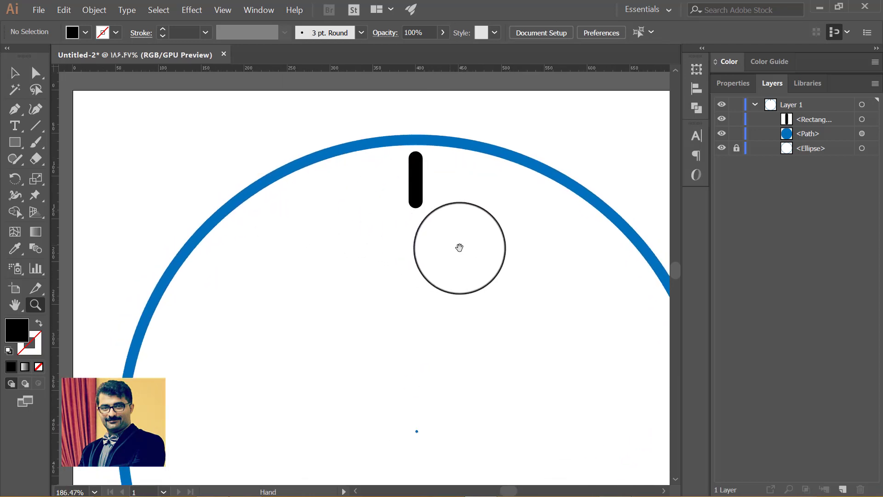
{"action": "mouse_move", "coordinate": [460, 248]}
{"action": "left_mouse_down"}
{"action": "mouse_move", "coordinate": [422, 201]}
{"action": "mouse_move", "coordinate": [371, 211]}
{"action": "mouse_move", "coordinate": [360, 180]}
{"action": "left_mouse_up"}
Step: Rotate-copy the black tick at 360/6 around the ring's centre into six ticks, then lock the ring
{"action": "key", "text": "v"}
{"action": "left_click", "coordinate": [361, 126]}
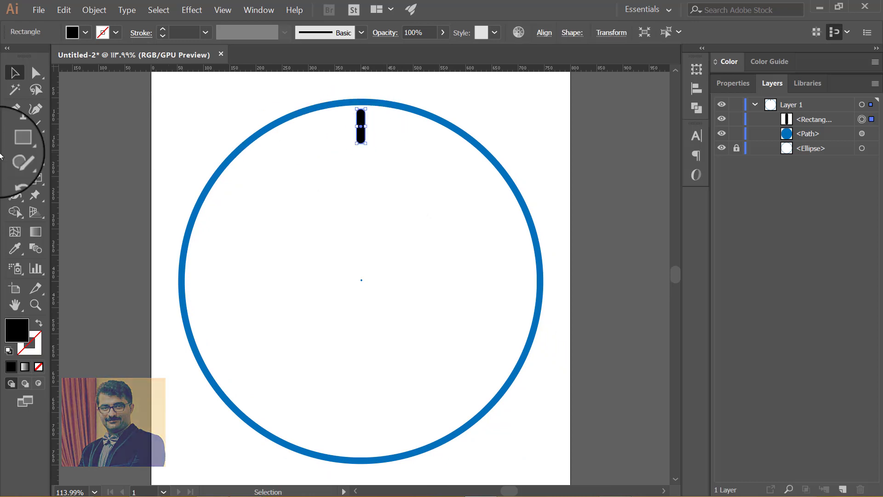
{"action": "left_click", "coordinate": [17, 179]}
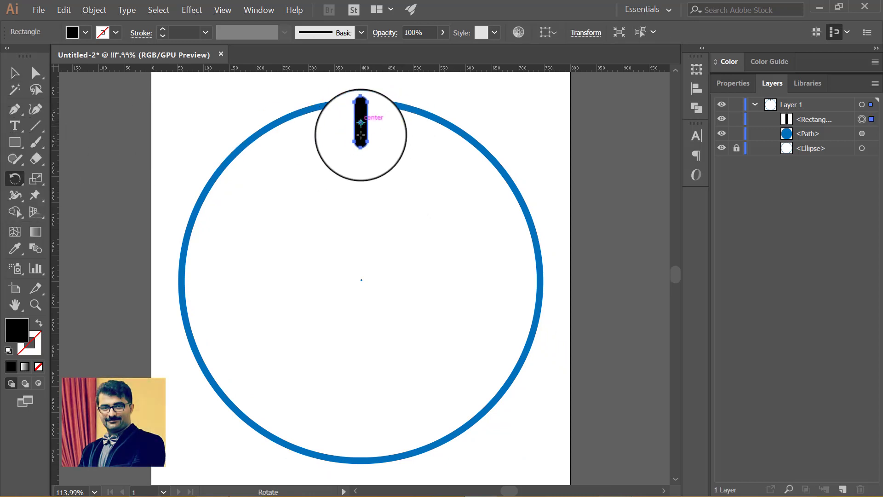
{"action": "left_click", "coordinate": [361, 161]}
{"action": "left_click", "coordinate": [361, 280], "text": "alt"}
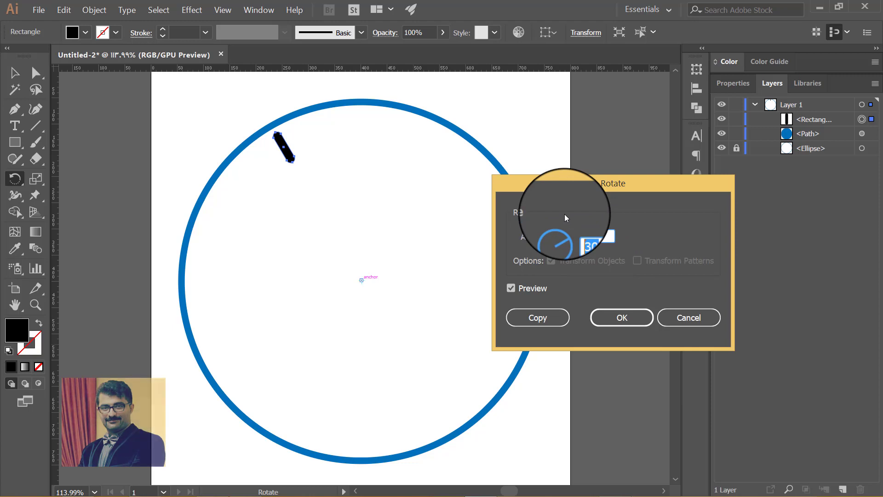
{"action": "type", "text": "360/6°"}
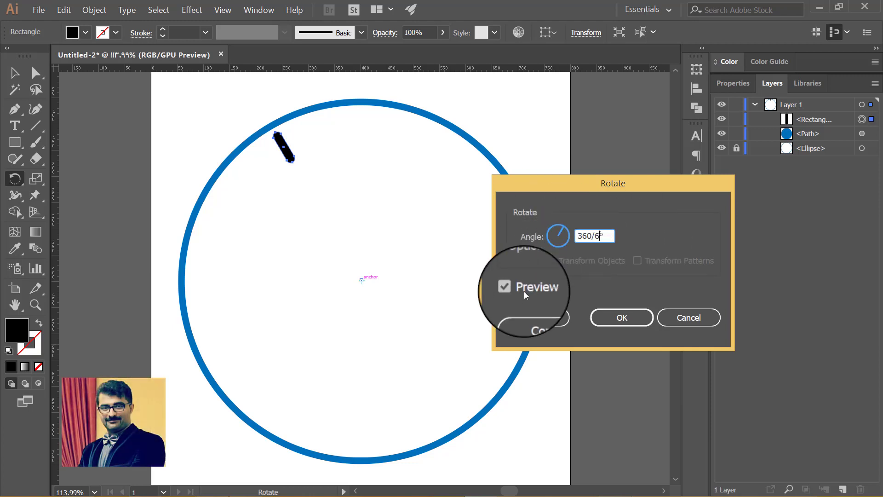
{"action": "left_click", "coordinate": [537, 318]}
{"action": "key", "text": "ctrl+d"}
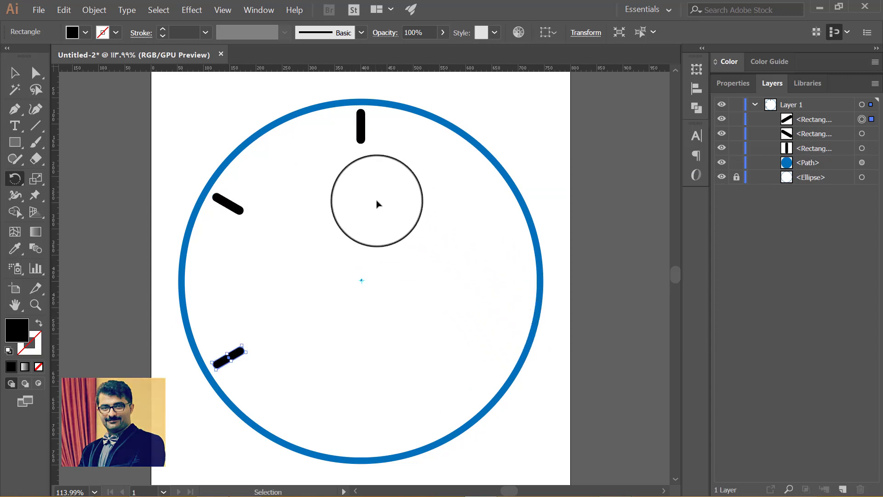
{"action": "key", "text": "ctrl+d"}
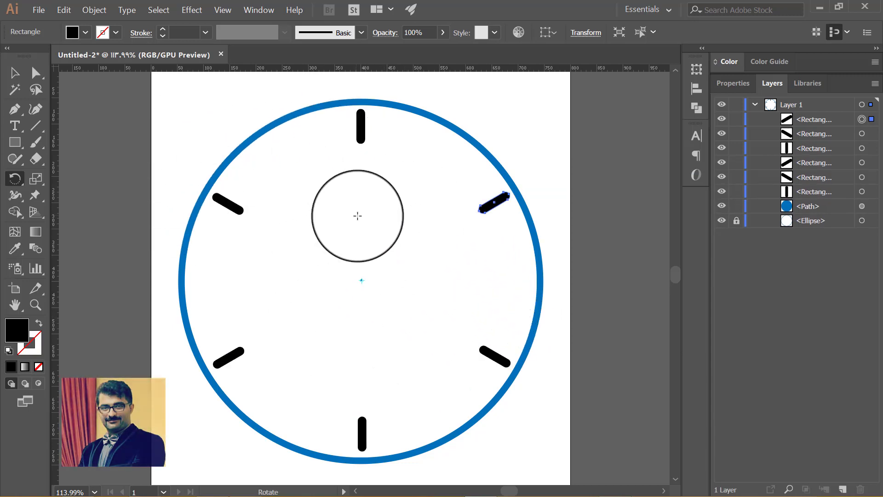
{"action": "left_click", "coordinate": [736, 206]}
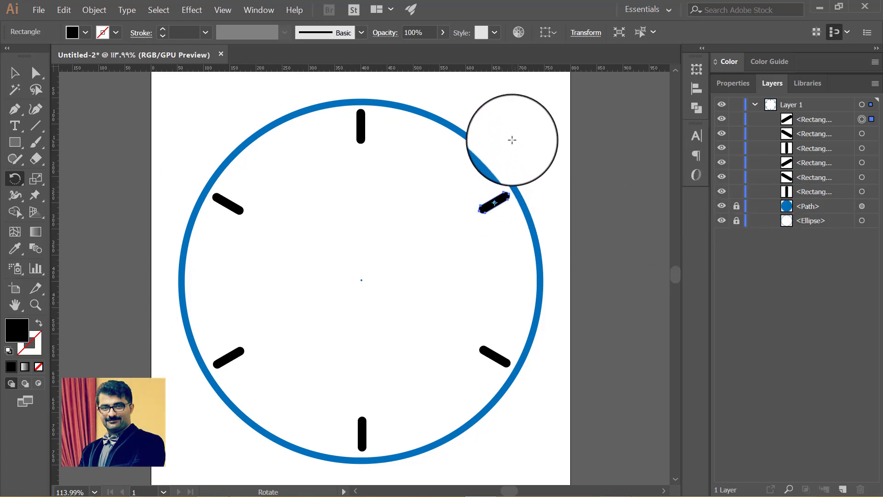
Step: Copy all six ticks rotated 30° around the centre to make twelve
{"action": "key", "text": "v"}
{"action": "left_click_drag", "start_coordinate": [571, 87], "coordinate": [153, 466]}
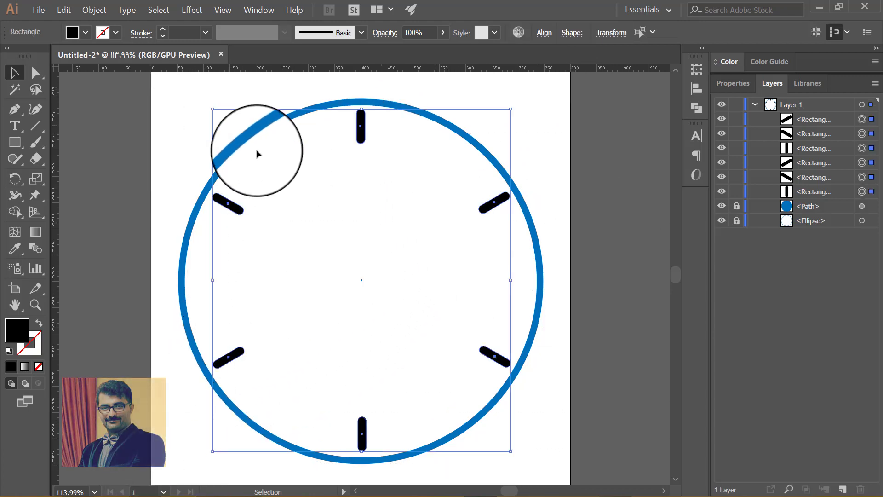
{"action": "left_click", "coordinate": [15, 179]}
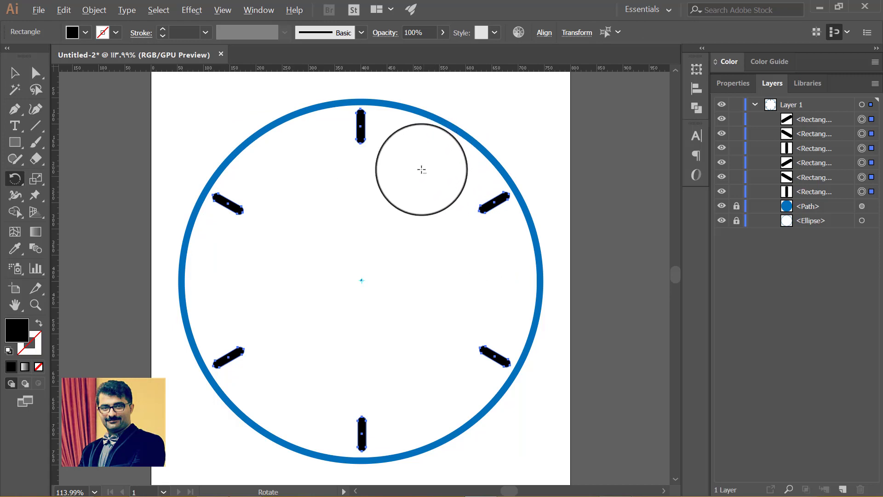
{"action": "left_click", "coordinate": [362, 279], "text": "alt"}
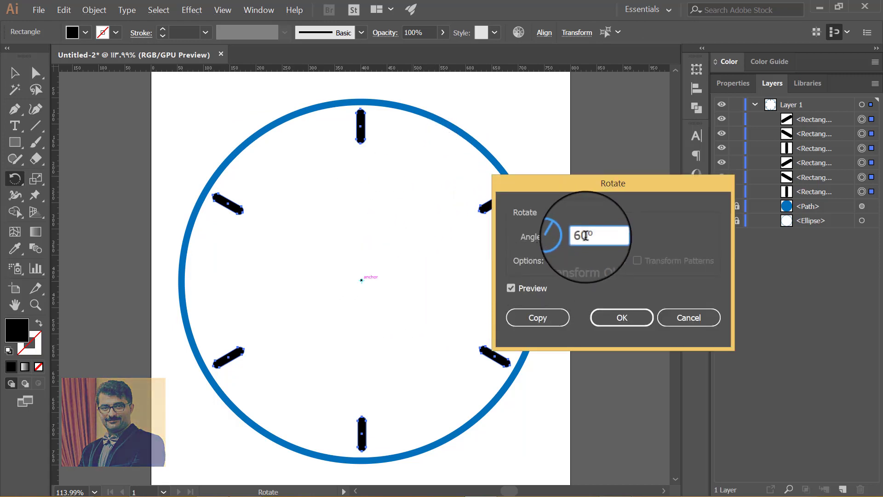
{"action": "double_click", "coordinate": [585, 235]}
{"action": "type", "text": "30"}
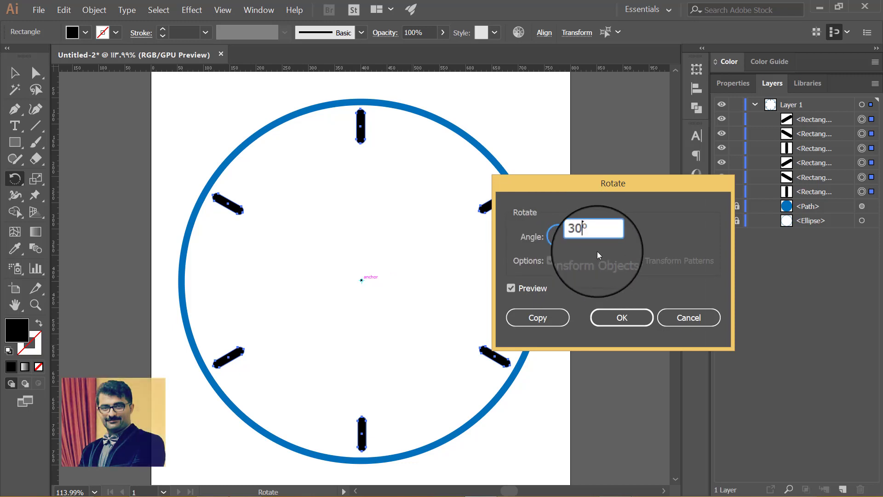
{"action": "left_click", "coordinate": [510, 318]}
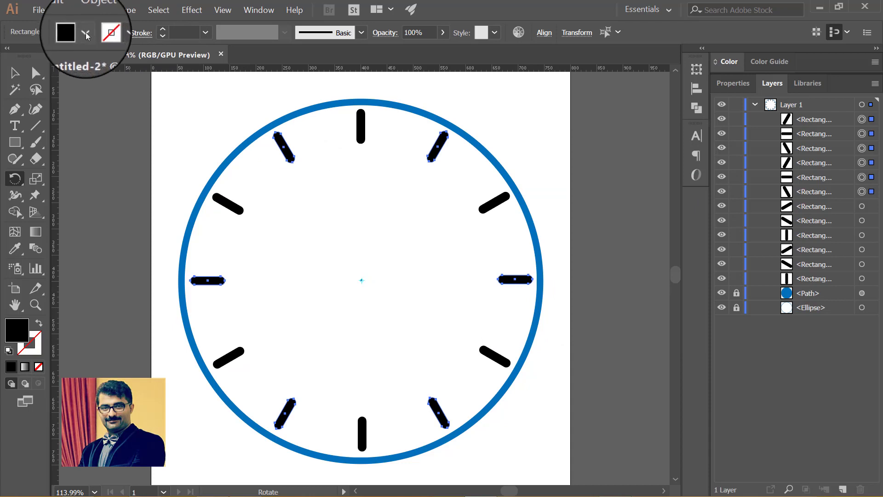
Step: Colour the six new ticks light blue
{"action": "left_click", "coordinate": [85, 33]}
{"action": "left_click", "coordinate": [96, 66]}
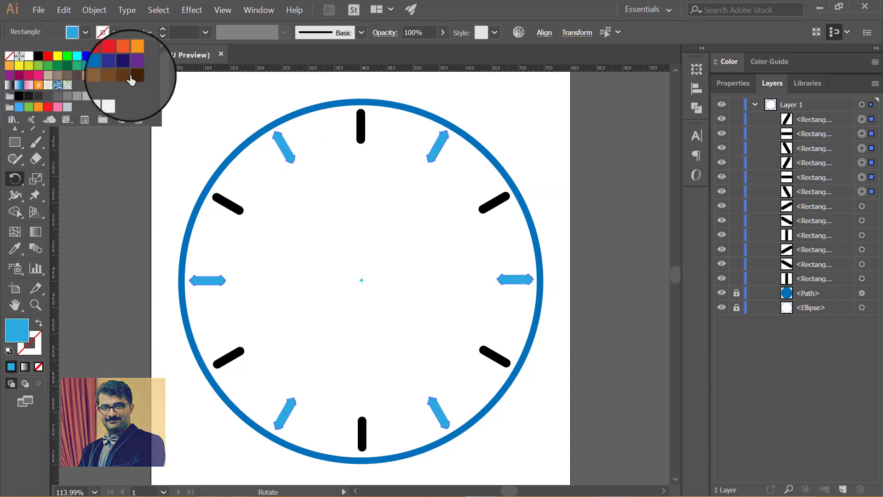
{"action": "left_click", "coordinate": [513, 113]}
{"action": "scroll", "coordinate": [572, 134], "scroll_direction": "down", "scroll_amount": 3}
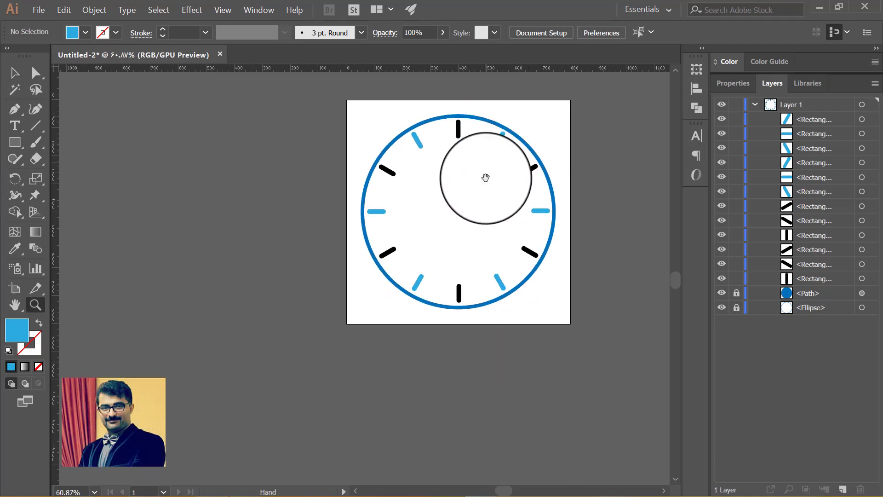
Step: Type the caption 'My illustration world' above the clock's centre
{"action": "mouse_move", "coordinate": [485, 178]}
{"action": "left_mouse_down"}
{"action": "mouse_move", "coordinate": [384, 229]}
{"action": "mouse_move", "coordinate": [451, 211]}
{"action": "left_mouse_up"}
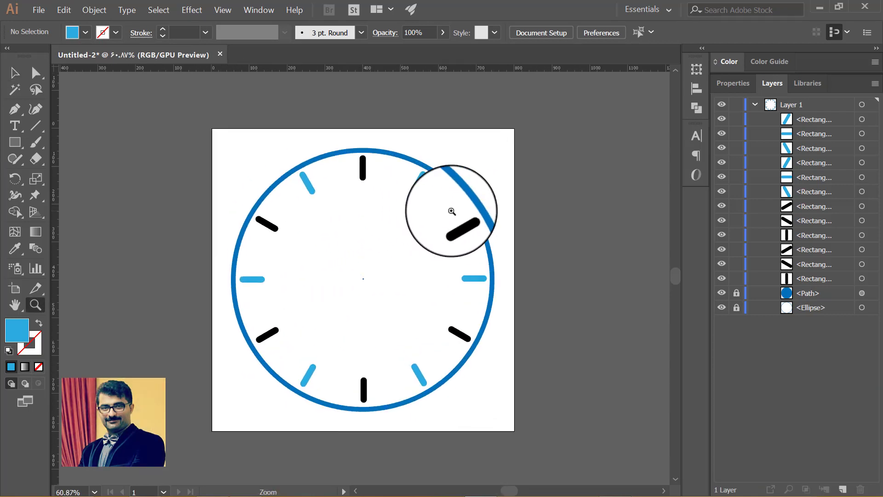
{"action": "left_click", "coordinate": [452, 211]}
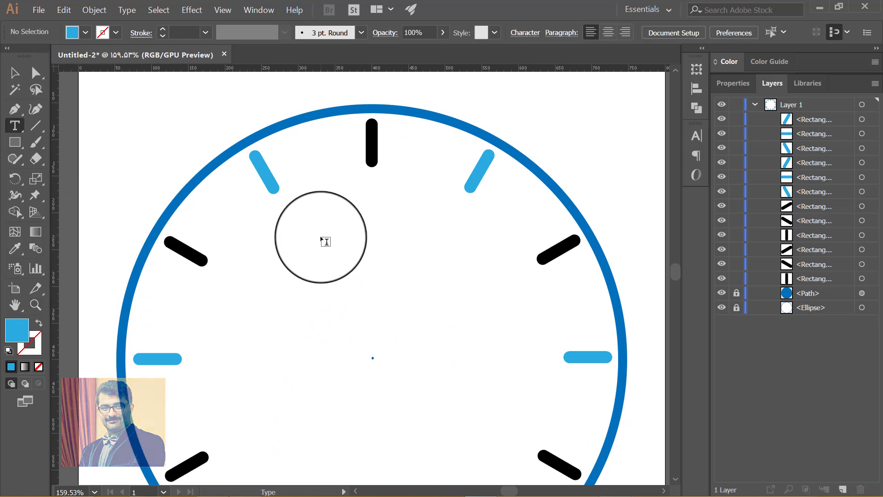
{"action": "left_click", "coordinate": [327, 239]}
{"action": "type", "text": "My illustration world"}
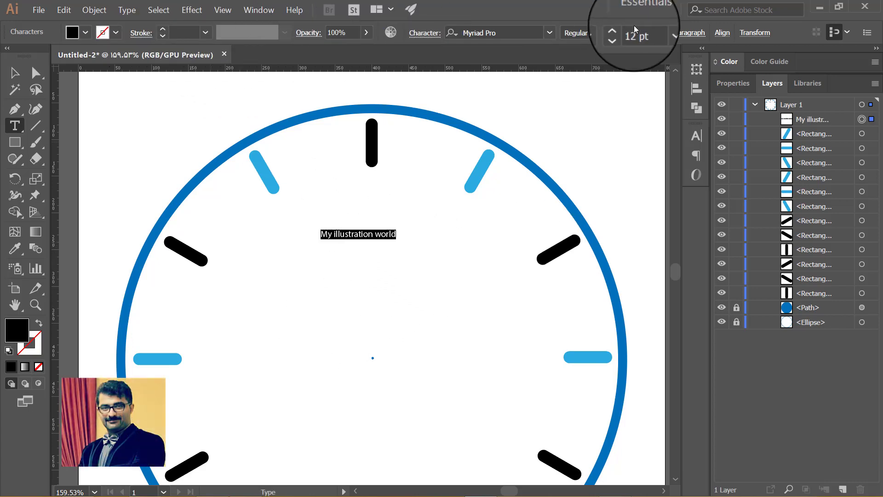
Step: Set the caption's font to Ravie and nudge it left to centre it
{"action": "left_click", "coordinate": [549, 32]}
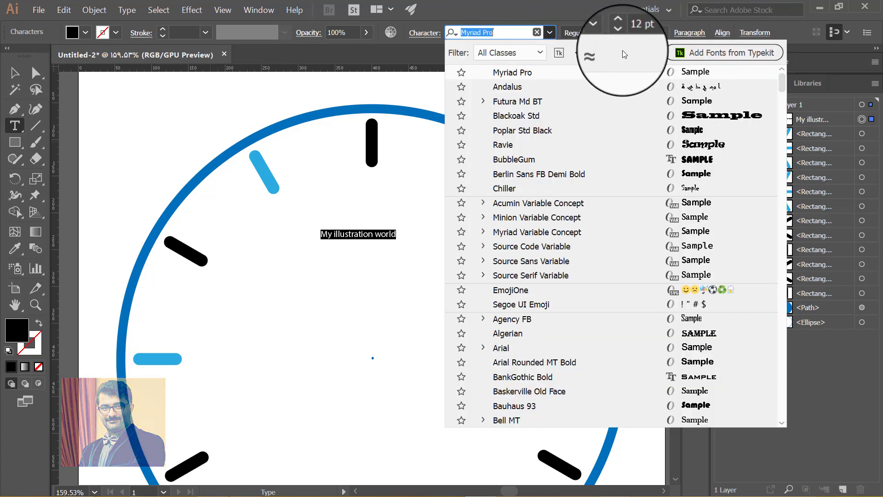
{"action": "left_click", "coordinate": [690, 145]}
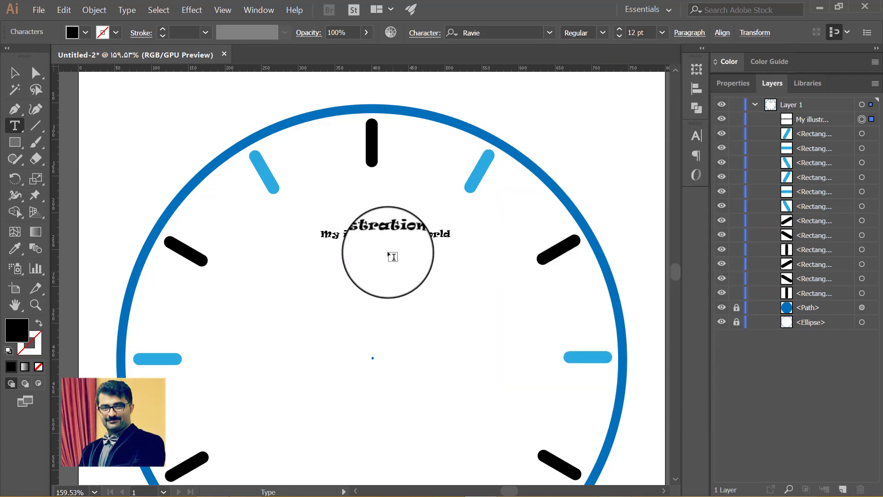
{"action": "left_click", "coordinate": [14, 72]}
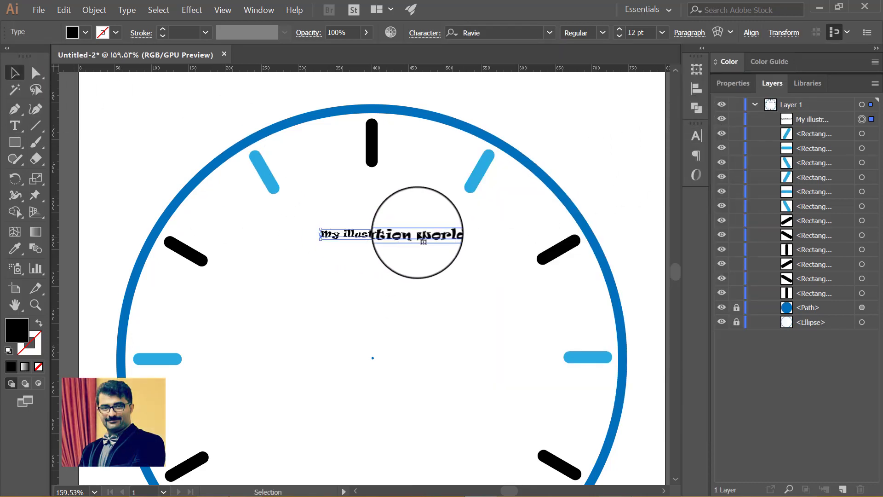
{"action": "left_click_drag", "start_coordinate": [423, 241], "coordinate": [410, 241]}
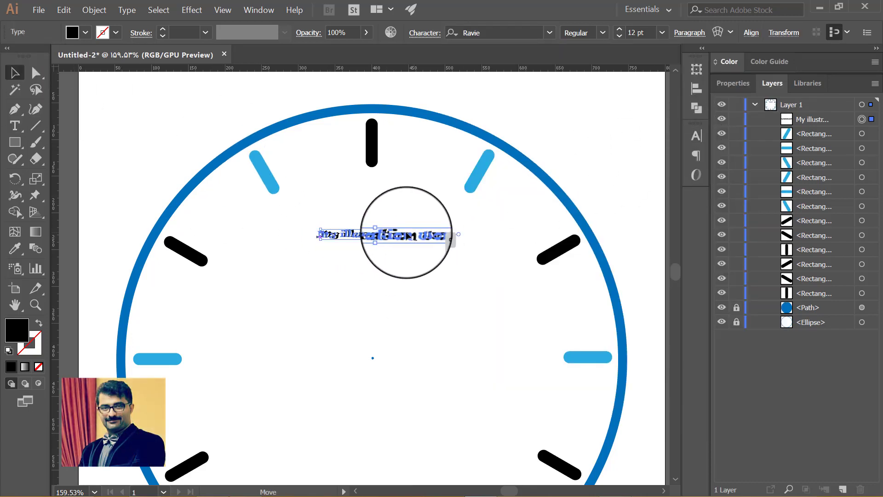
{"action": "left_click", "coordinate": [406, 272]}
{"action": "scroll", "coordinate": [404, 264], "scroll_direction": "down", "scroll_amount": 3}
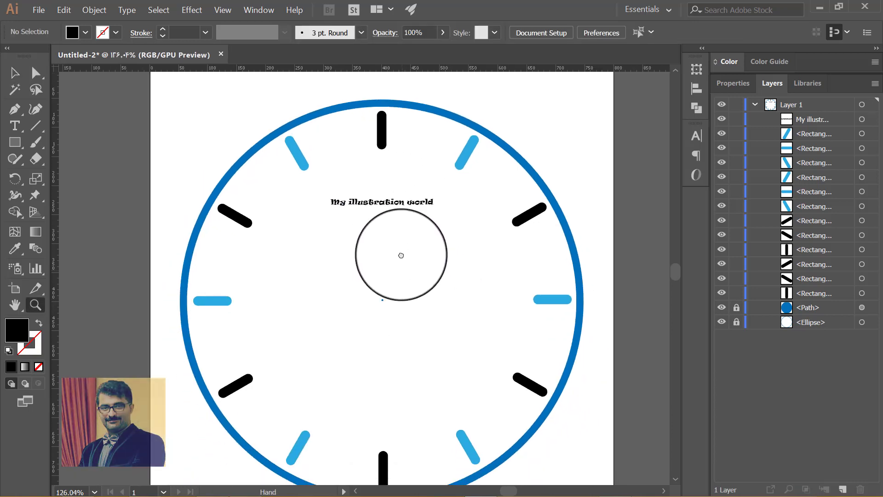
Step: Draw a tall thin black bar up from the clock centre and round its top corners
{"action": "scroll", "coordinate": [402, 256], "scroll_direction": "down", "scroll_amount": 2}
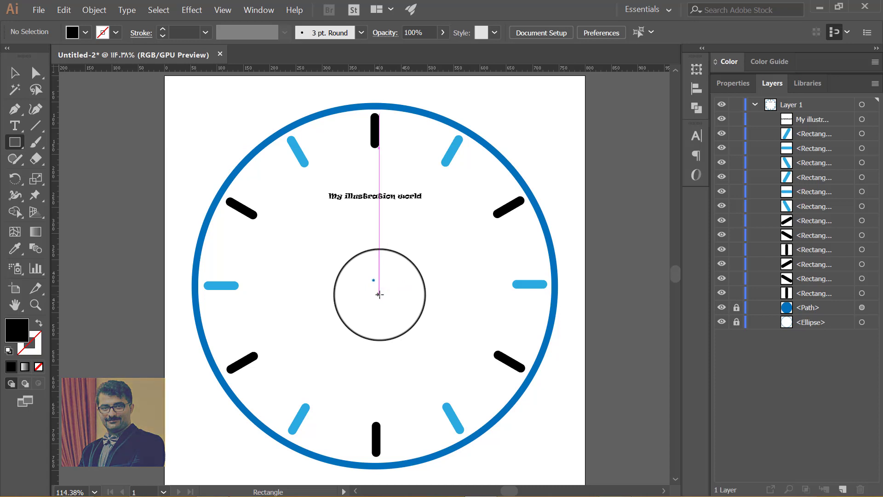
{"action": "left_click_drag", "start_coordinate": [375, 292], "coordinate": [378, 213]}
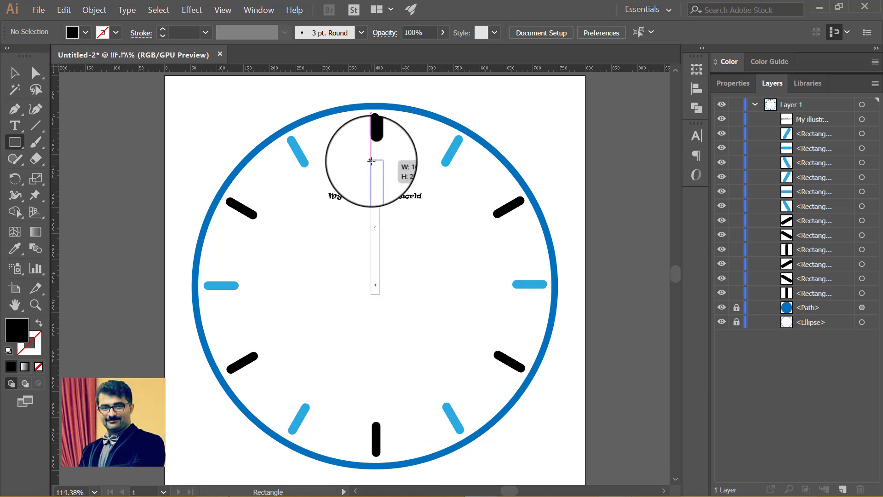
{"action": "left_click_drag", "start_coordinate": [371, 161], "coordinate": [371, 160]}
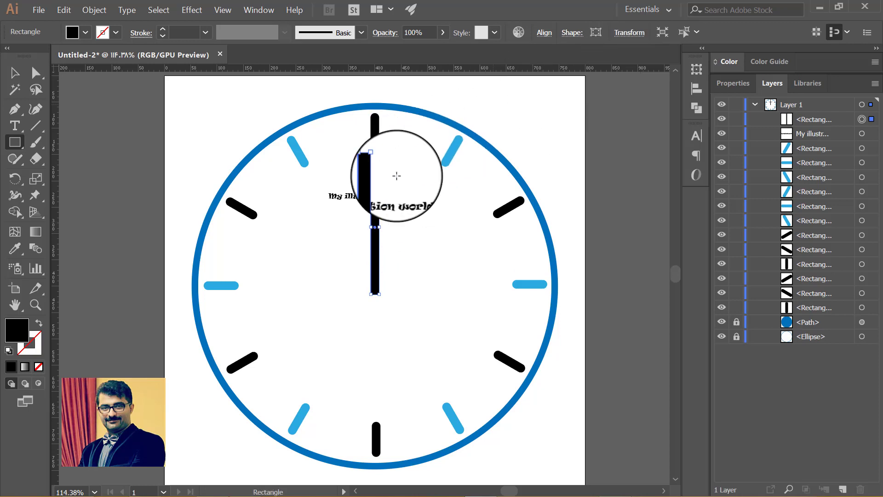
{"action": "key", "text": "z"}
{"action": "left_click", "coordinate": [368, 161]}
{"action": "key", "text": "v"}
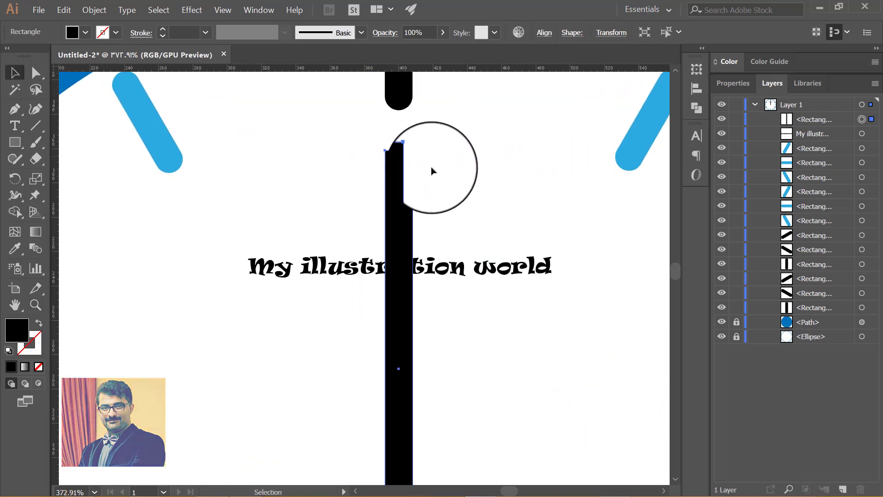
{"action": "left_click_drag", "start_coordinate": [398, 176], "coordinate": [397, 177]}
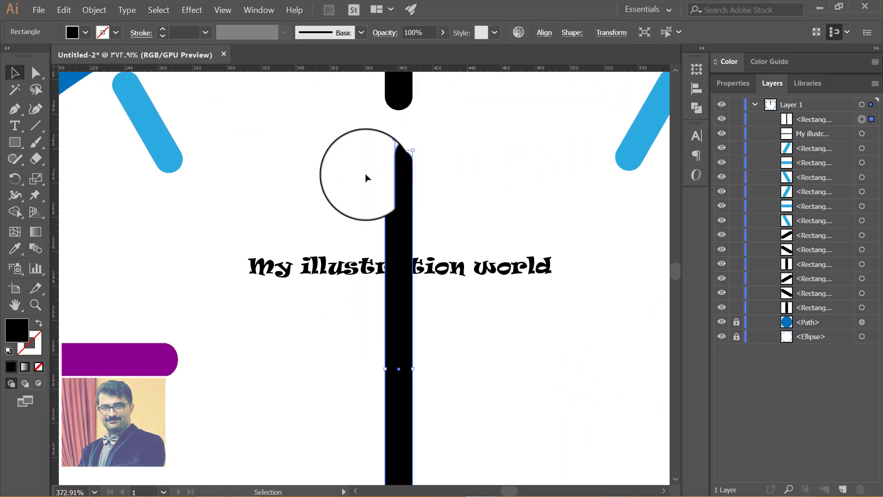
{"action": "left_click", "coordinate": [32, 111]}
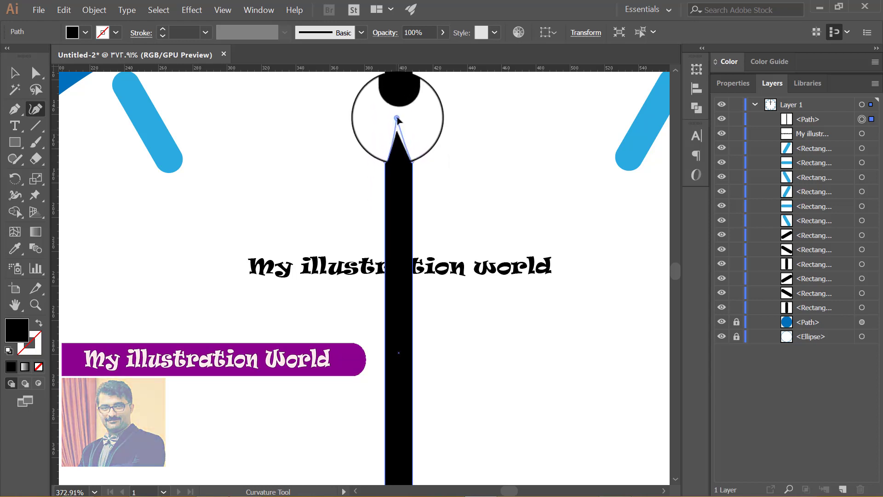
Step: Pull the hand's top into a pointed tip, then zoom to its bottom end
{"action": "left_click_drag", "start_coordinate": [396, 118], "coordinate": [396, 115]}
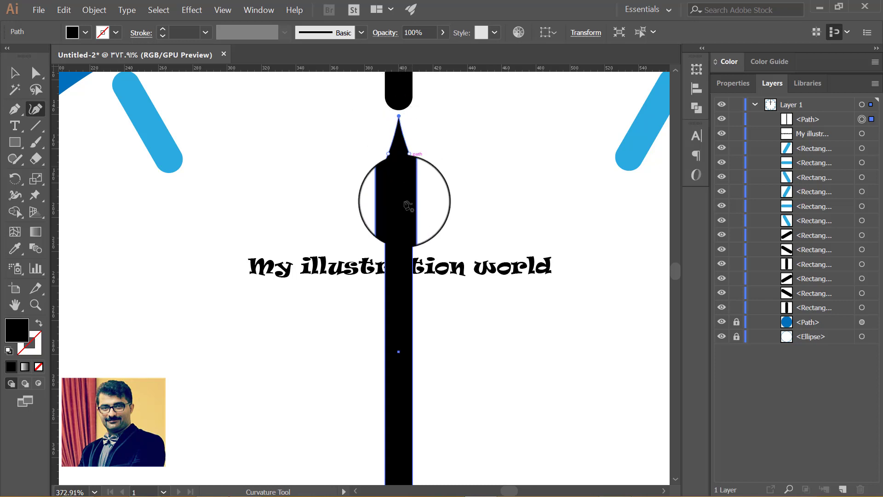
{"action": "key", "text": "v"}
{"action": "left_click", "coordinate": [469, 166]}
{"action": "key", "text": "z"}
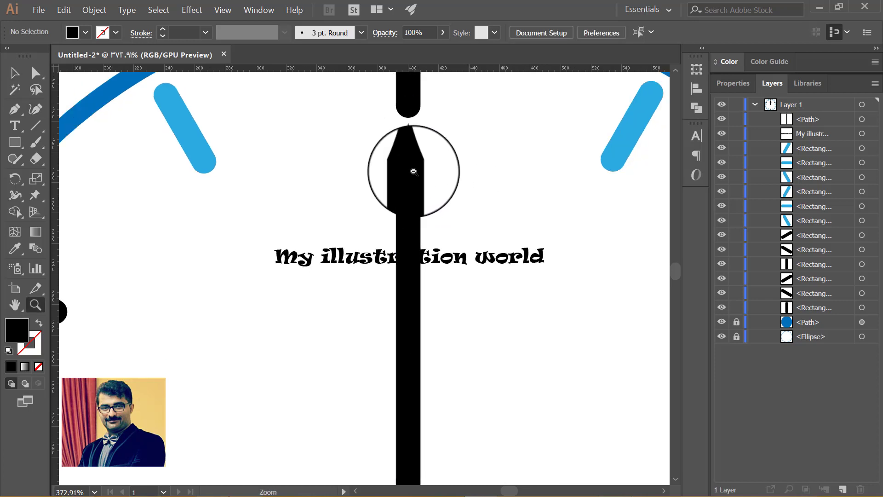
{"action": "left_click", "coordinate": [408, 171], "text": "alt"}
{"action": "scroll", "coordinate": [434, 276], "scroll_direction": "down", "scroll_amount": 5}
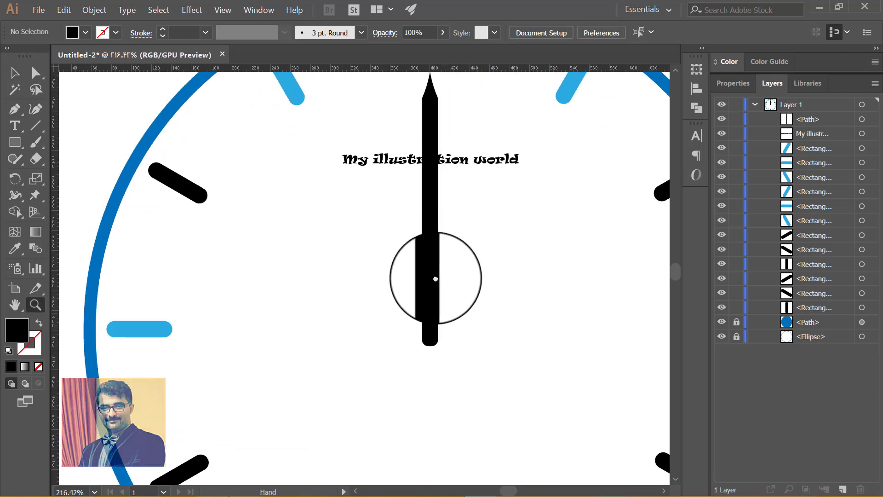
{"action": "left_click_drag", "start_coordinate": [428, 286], "coordinate": [595, 276]}
{"action": "left_click", "coordinate": [595, 276]}
Step: Curve the hand's bottom end into a smooth rounded point with the Curvature tool
{"action": "key", "text": "v"}
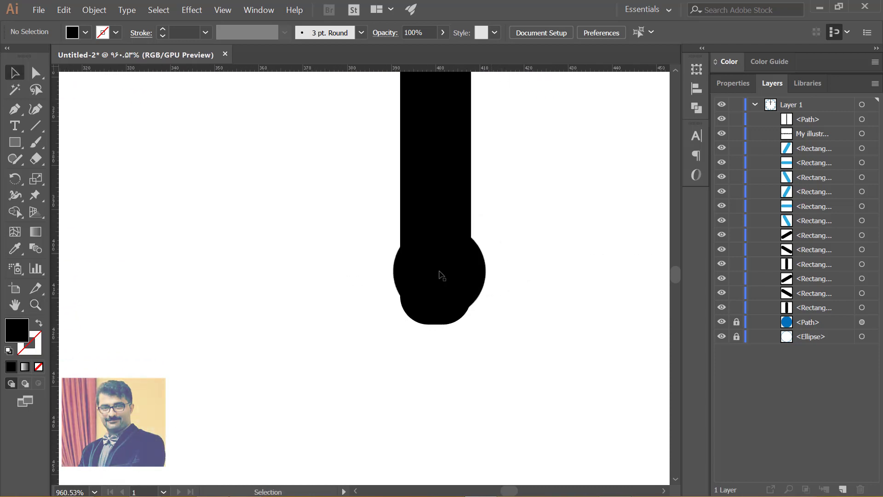
{"action": "left_click", "coordinate": [419, 290]}
{"action": "left_click", "coordinate": [35, 109]}
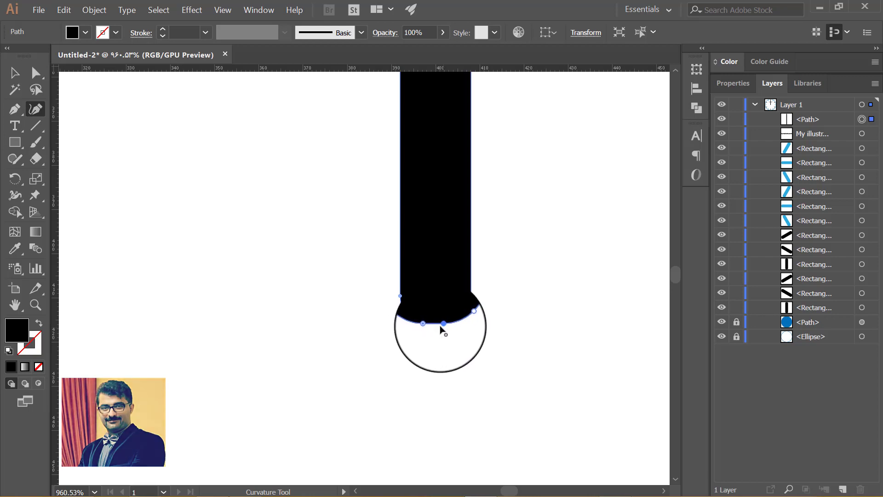
{"action": "left_click_drag", "start_coordinate": [427, 324], "coordinate": [414, 323]}
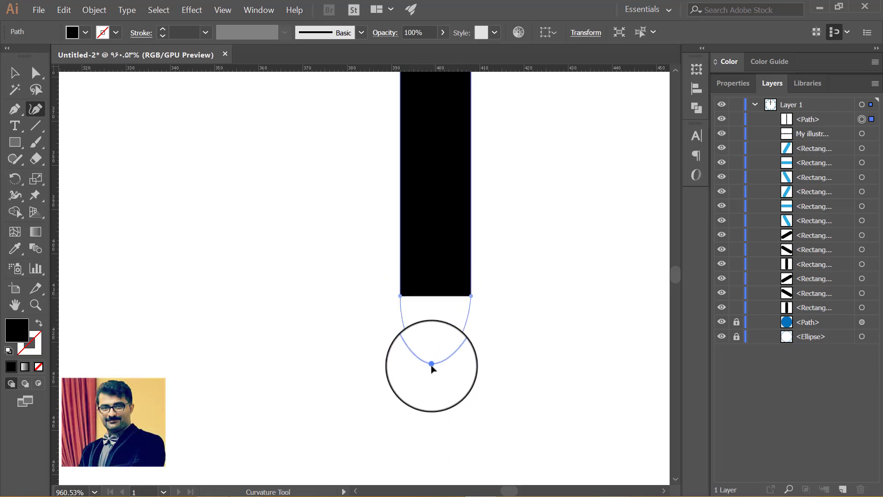
{"action": "left_click", "coordinate": [430, 363]}
{"action": "key", "text": "z"}
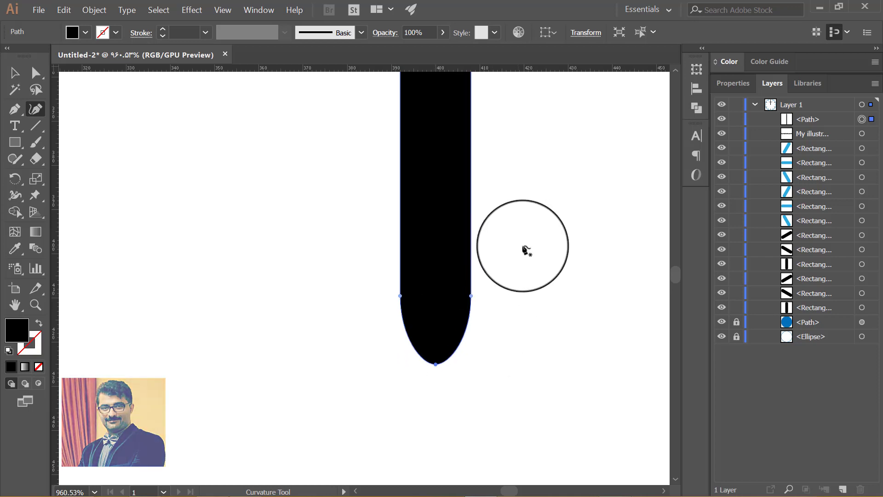
{"action": "mouse_move", "coordinate": [530, 236]}
{"action": "left_mouse_down"}
{"action": "mouse_move", "coordinate": [316, 256]}
{"action": "mouse_move", "coordinate": [349, 254]}
{"action": "left_mouse_up"}
{"action": "left_click_drag", "start_coordinate": [411, 251], "coordinate": [377, 290]}
Step: Unlock the blue ring path in the Layers panel and select it
{"action": "key", "text": "v"}
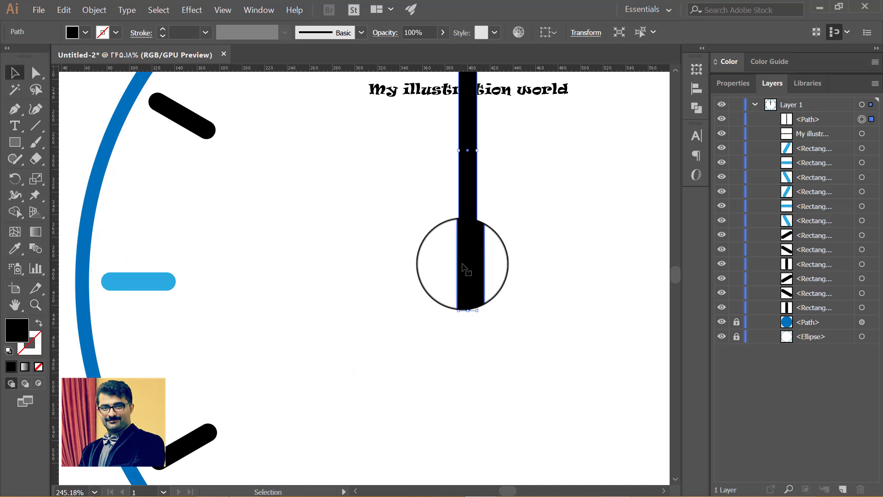
{"action": "left_click", "coordinate": [519, 267]}
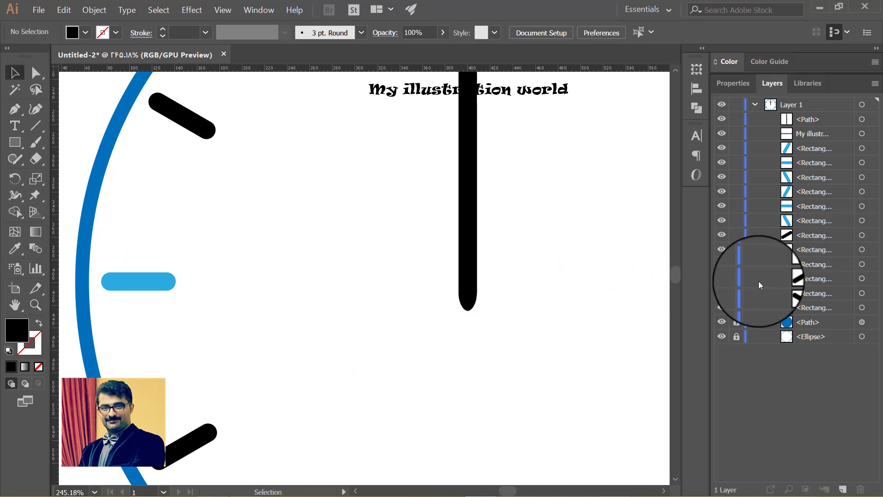
{"action": "left_click", "coordinate": [737, 322]}
{"action": "left_click", "coordinate": [861, 323]}
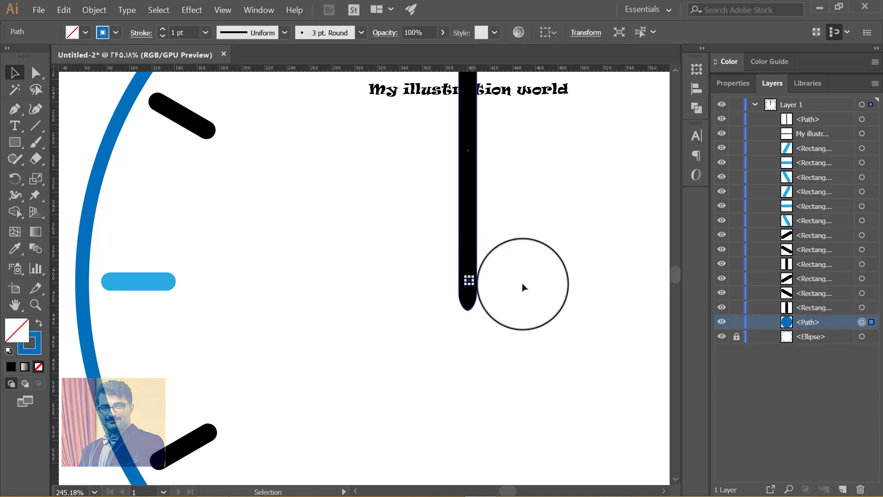
{"action": "scroll", "coordinate": [474, 227], "scroll_direction": "down", "scroll_amount": 2}
{"action": "scroll", "coordinate": [506, 211], "scroll_direction": "down", "scroll_amount": 3}
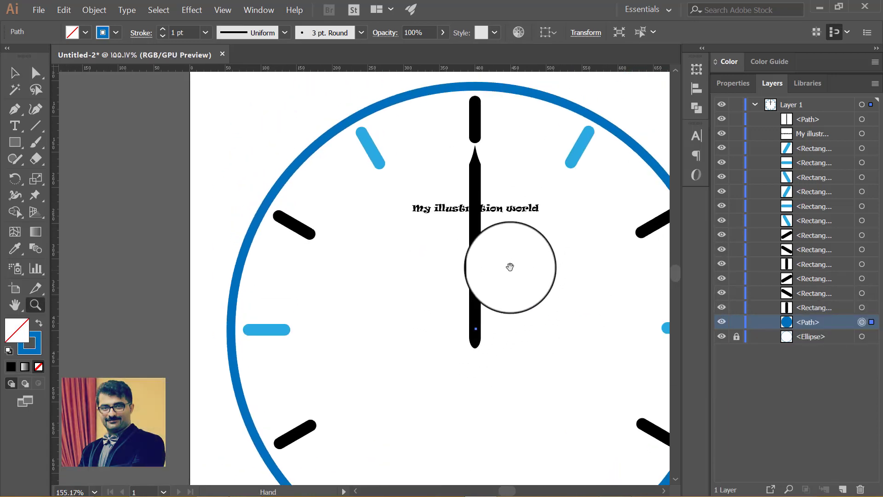
Step: Check the black hand's Transform values (X 400 px, 16×284 px), leaving it pointing straight up
{"action": "left_click", "coordinate": [476, 248]}
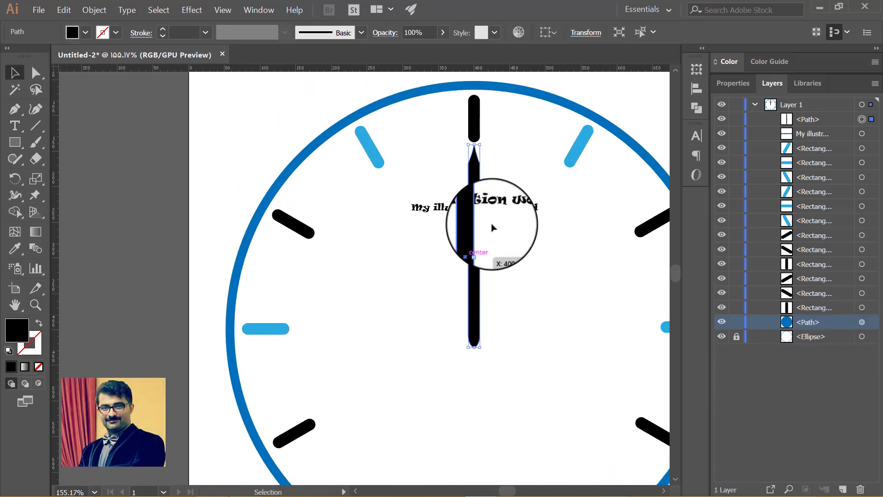
{"action": "left_click", "coordinate": [585, 33]}
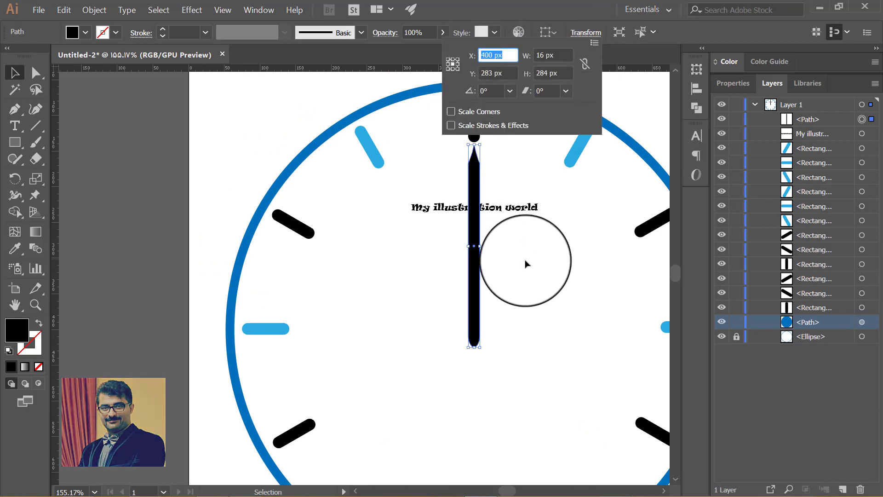
{"action": "key", "text": "Escape"}
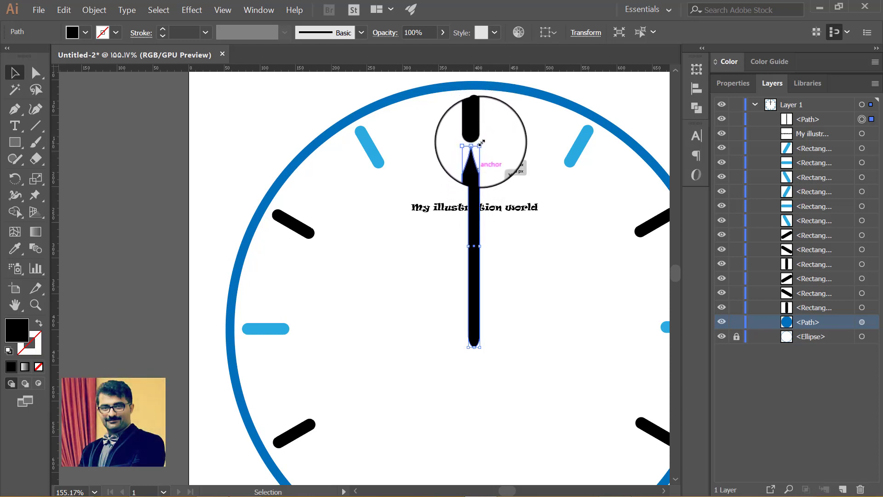
{"action": "left_click_drag", "start_coordinate": [482, 140], "coordinate": [514, 175]}
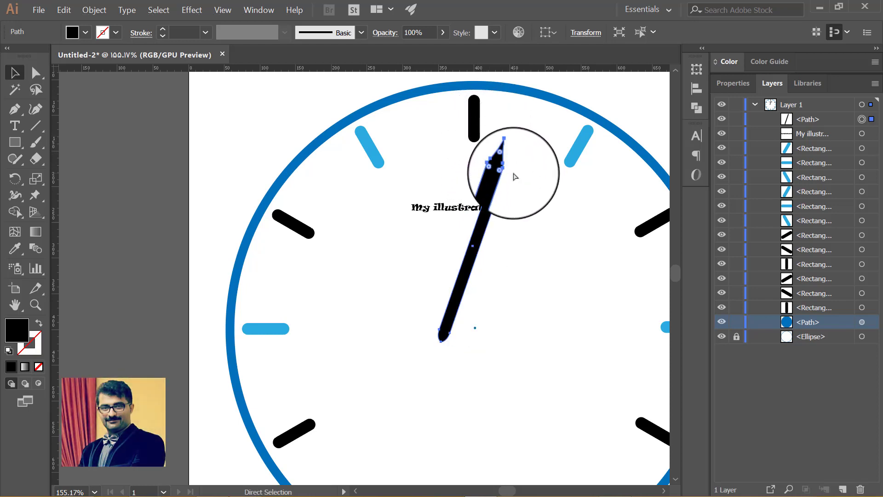
{"action": "key", "text": "ctrl+z"}
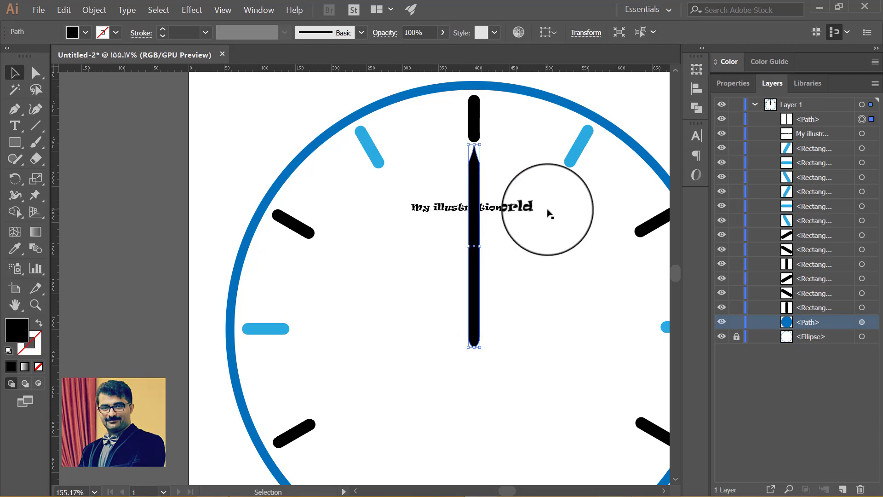
Step: Duplicate the clock hand in place and rotate the copy toward the upper right
{"action": "right_click", "coordinate": [480, 229]}
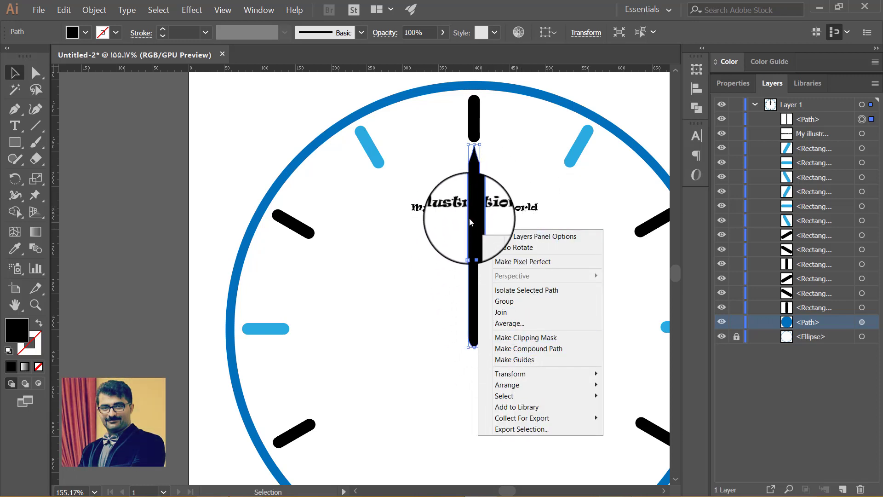
{"action": "left_click", "coordinate": [470, 224]}
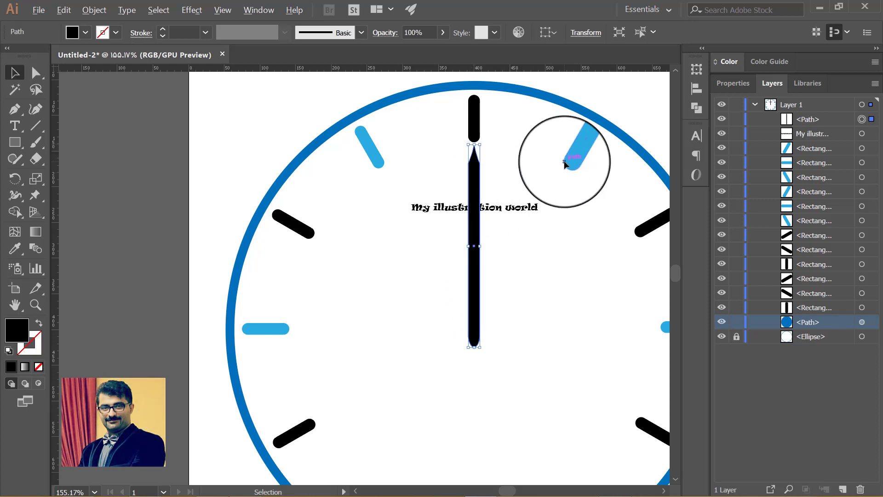
{"action": "key", "text": "ctrl+f"}
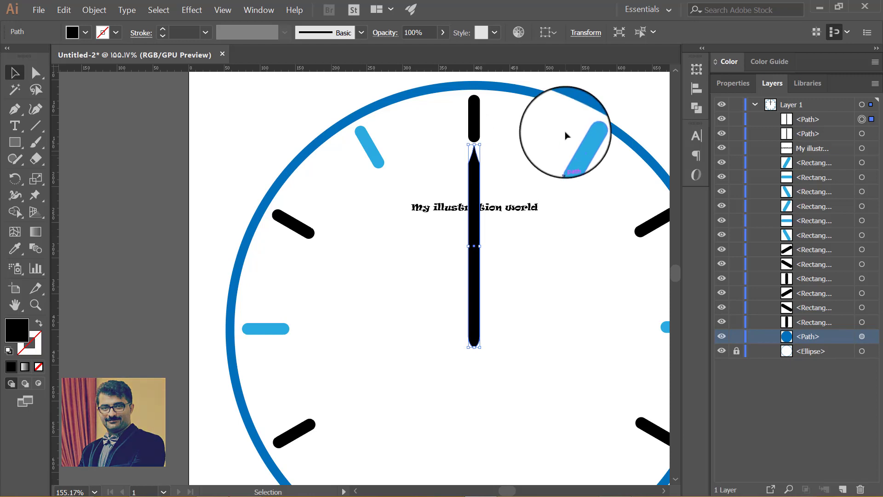
{"action": "left_click_drag", "start_coordinate": [485, 143], "coordinate": [537, 172]}
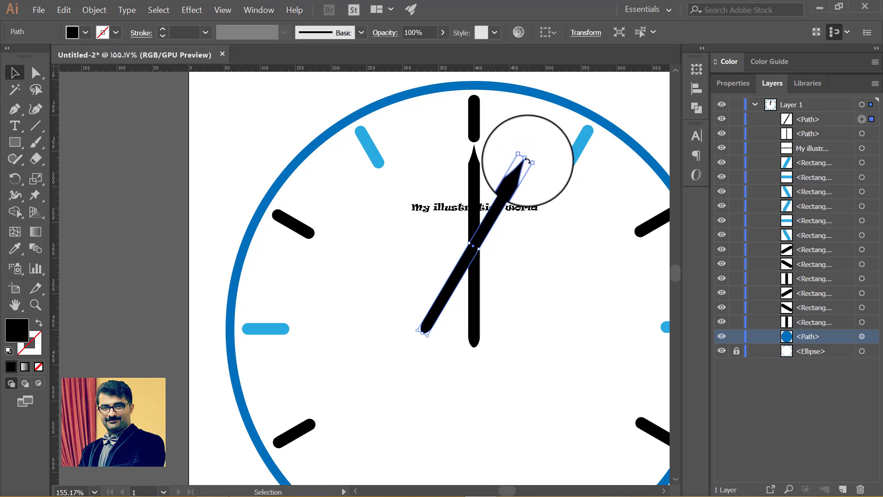
Step: Shorten the copied hand and set its base at the clock centre, angled up-right
{"action": "left_click_drag", "start_coordinate": [527, 159], "coordinate": [498, 197]}
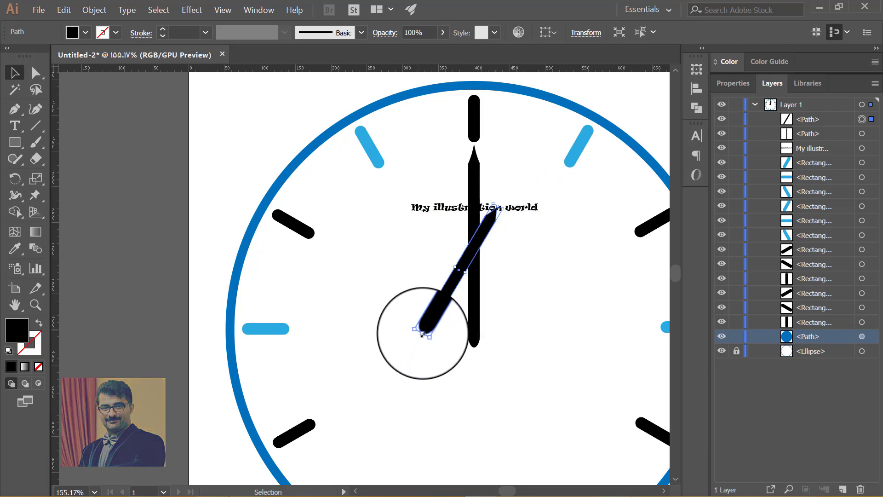
{"action": "left_click_drag", "start_coordinate": [423, 319], "coordinate": [428, 323]}
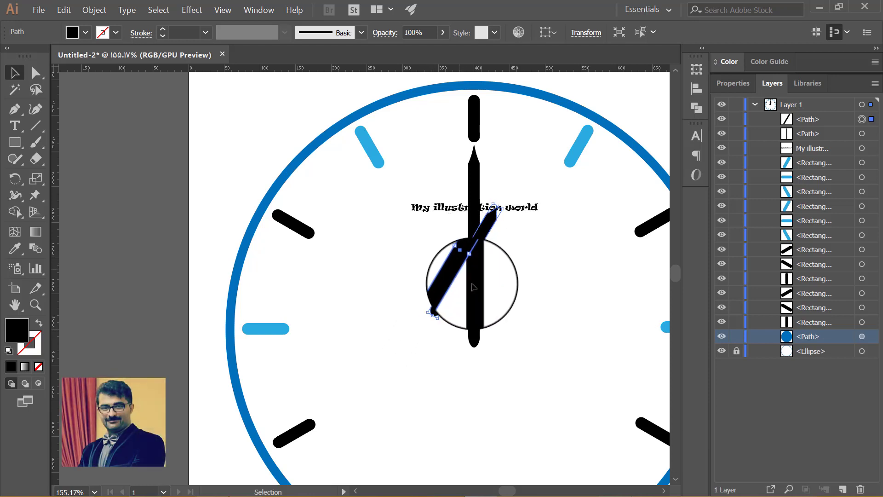
{"action": "left_click_drag", "start_coordinate": [466, 276], "coordinate": [490, 306]}
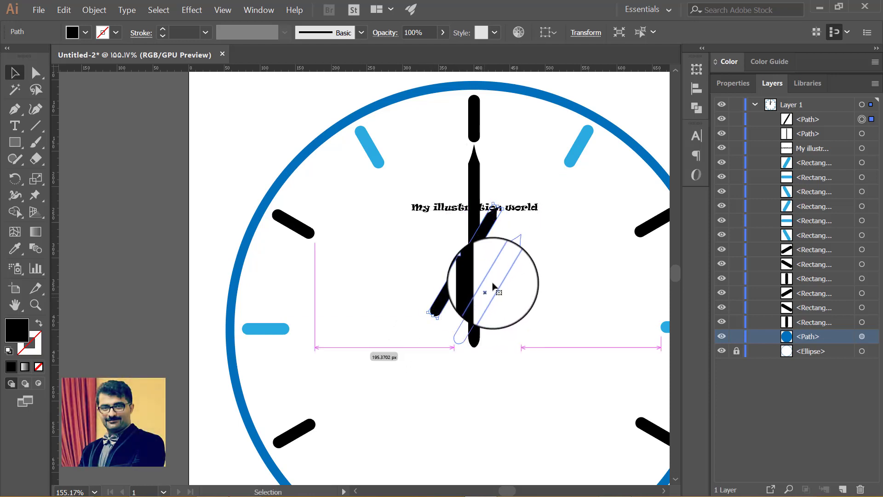
{"action": "left_click_drag", "start_coordinate": [521, 234], "coordinate": [542, 203]}
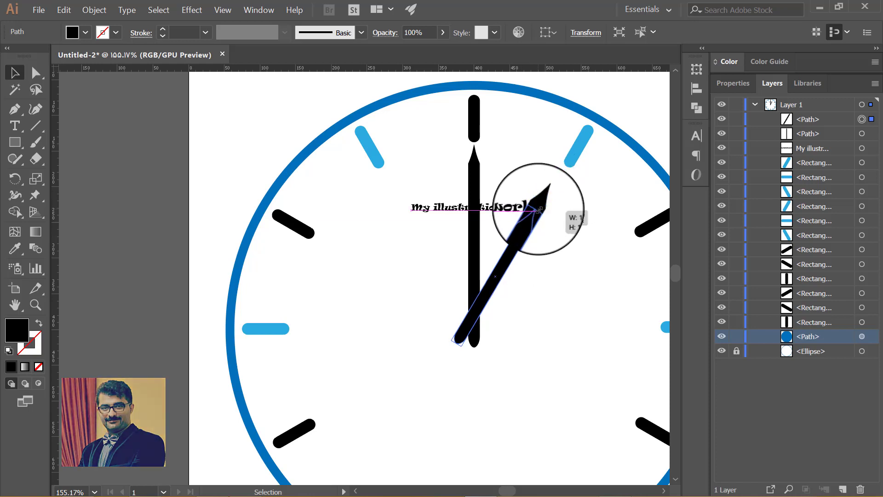
{"action": "left_click", "coordinate": [523, 260]}
Step: Zoom into the slanted hand's tip and reshape it into a point with the Curvature tool
{"action": "key", "text": "z"}
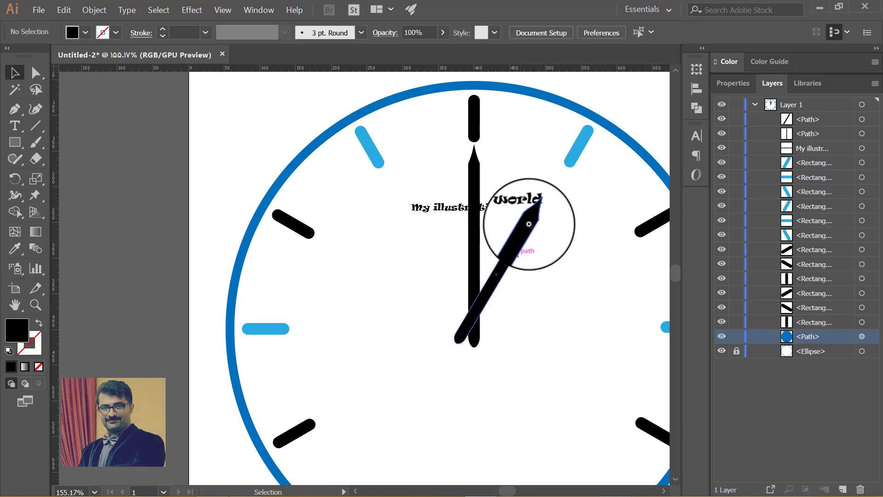
{"action": "left_click", "coordinate": [529, 227]}
{"action": "left_click", "coordinate": [536, 207]}
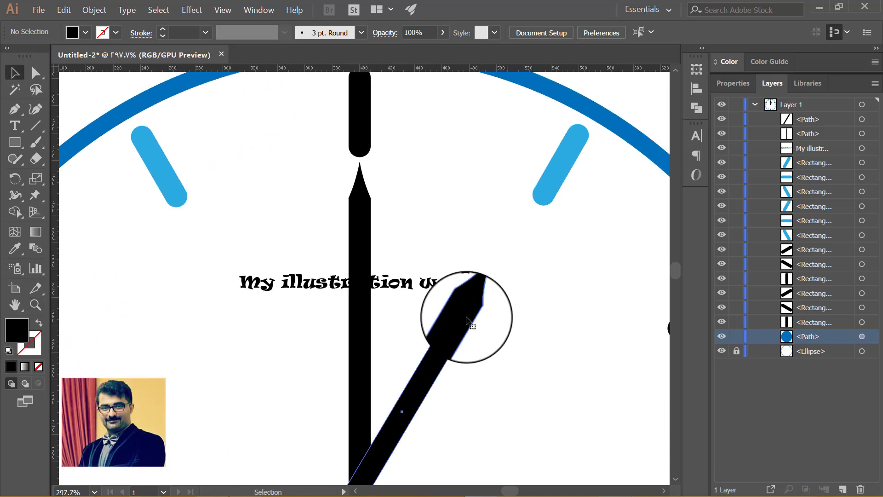
{"action": "left_click", "coordinate": [35, 109]}
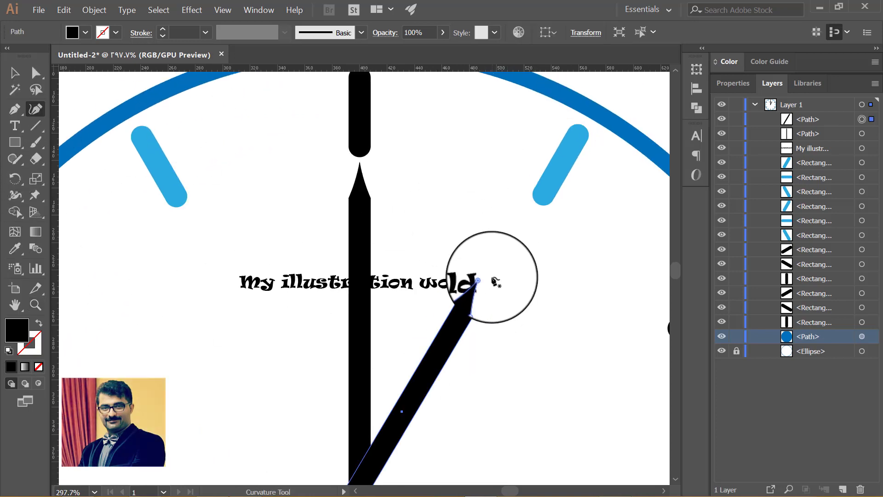
{"action": "left_click_drag", "start_coordinate": [497, 262], "coordinate": [490, 267]}
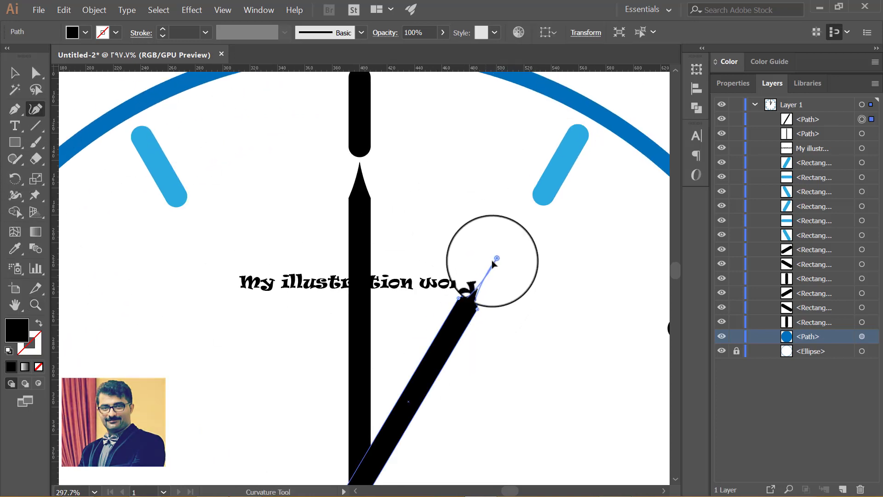
{"action": "key", "text": "Delete"}
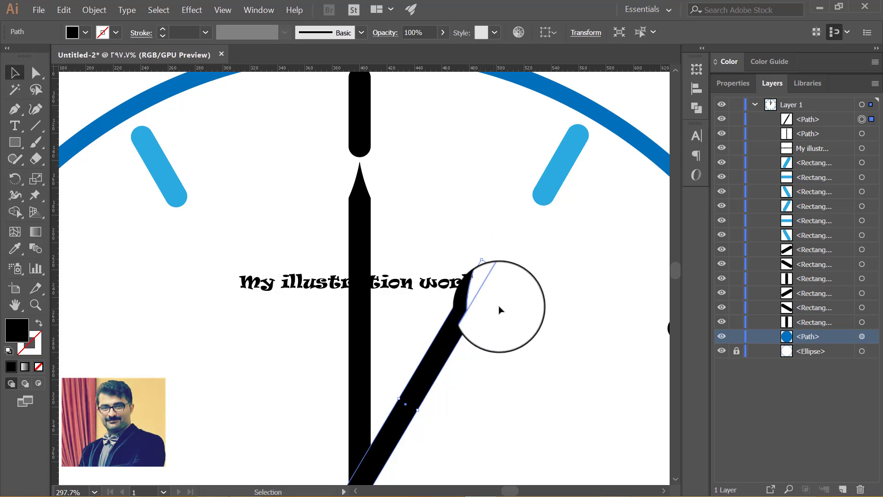
Step: Zoom back out to the whole clock and reselect the slanted hand
{"action": "left_click", "coordinate": [511, 306], "text": "ctrl"}
{"action": "mouse_move", "coordinate": [522, 301]}
{"action": "left_mouse_down"}
{"action": "mouse_move", "coordinate": [464, 324]}
{"action": "mouse_move", "coordinate": [428, 256]}
{"action": "mouse_move", "coordinate": [447, 302]}
{"action": "left_mouse_up"}
{"action": "left_click", "coordinate": [440, 304]}
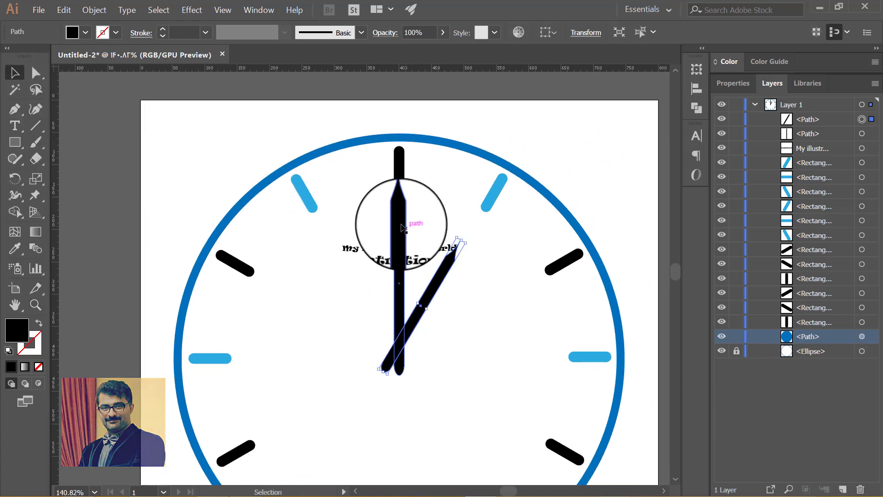
Step: Rotate the shorter hand about its base until it points horizontally at 3 o'clock
{"action": "left_click", "coordinate": [15, 178]}
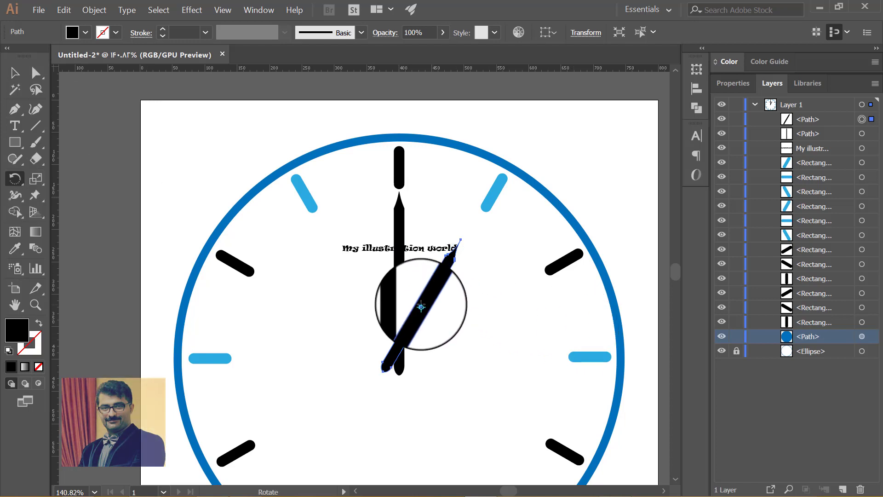
{"action": "mouse_move", "coordinate": [421, 306]}
{"action": "left_mouse_down"}
{"action": "mouse_move", "coordinate": [373, 285]}
{"action": "mouse_move", "coordinate": [483, 288]}
{"action": "mouse_move", "coordinate": [422, 306]}
{"action": "mouse_move", "coordinate": [395, 351]}
{"action": "left_mouse_up"}
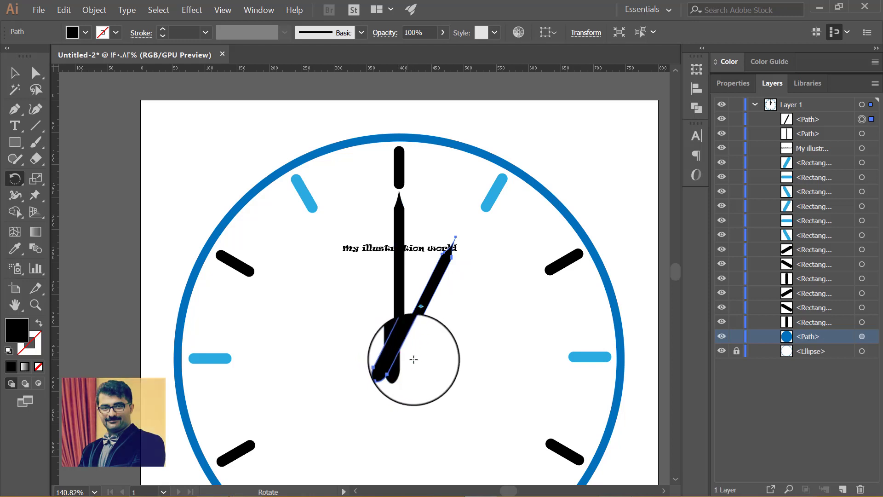
{"action": "left_click", "coordinate": [399, 354]}
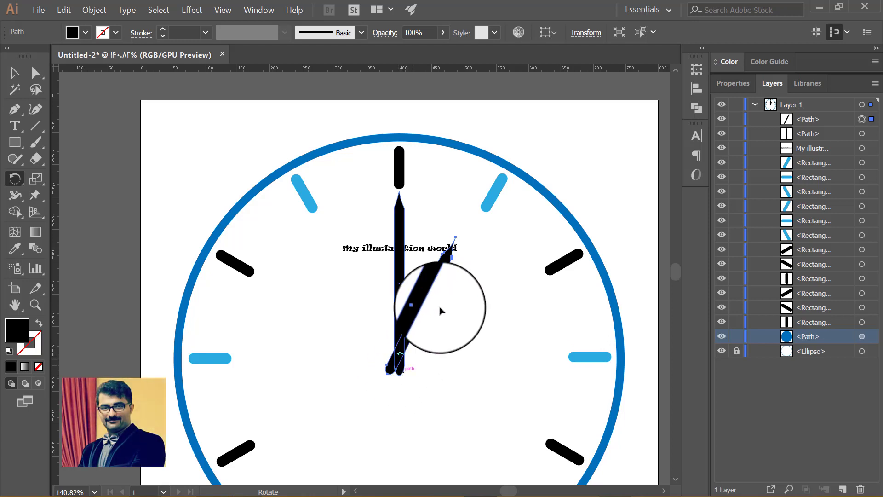
{"action": "mouse_move", "coordinate": [439, 310]}
{"action": "left_mouse_down"}
{"action": "mouse_move", "coordinate": [447, 396]}
{"action": "mouse_move", "coordinate": [471, 409]}
{"action": "mouse_move", "coordinate": [557, 373]}
{"action": "left_mouse_up"}
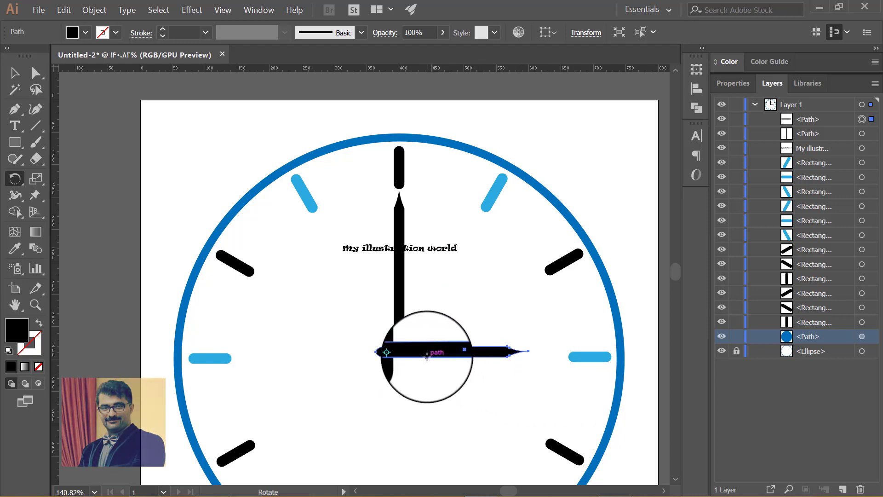
{"action": "key", "text": "v"}
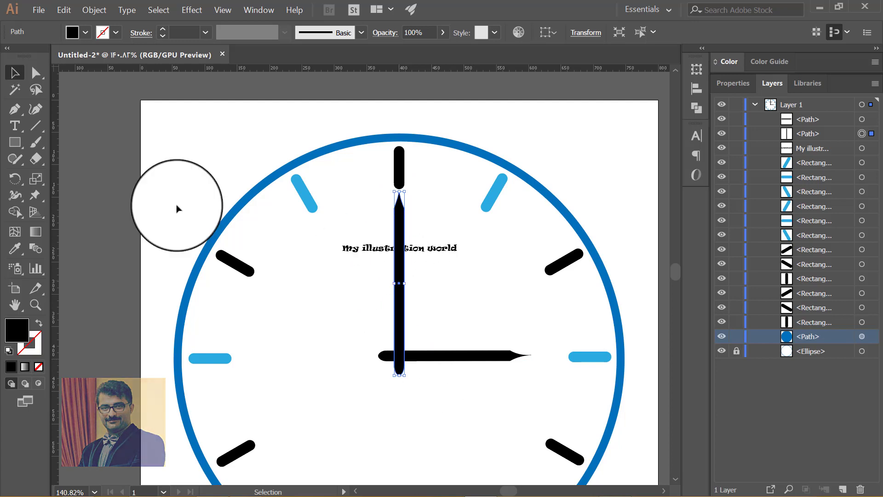
Step: Rotate the long hand about its base up-left to the light-blue 11 o'clock tick
{"action": "key", "text": "r"}
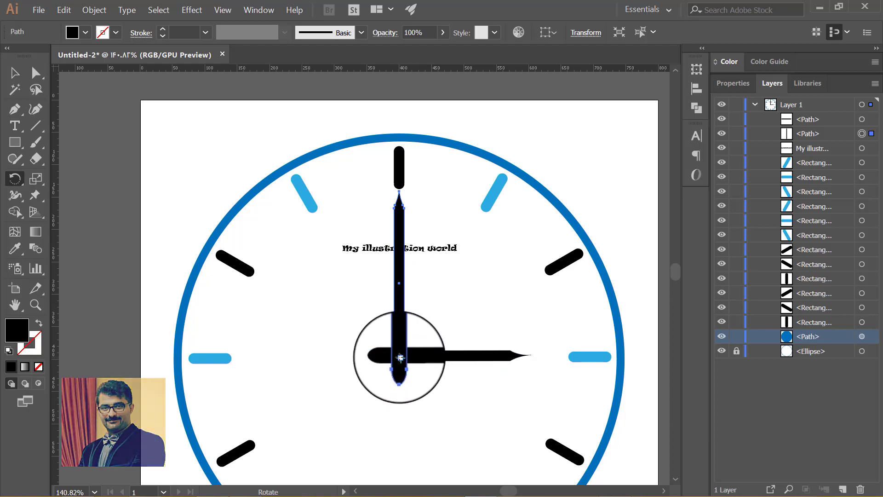
{"action": "left_click_drag", "start_coordinate": [376, 210], "coordinate": [324, 260]}
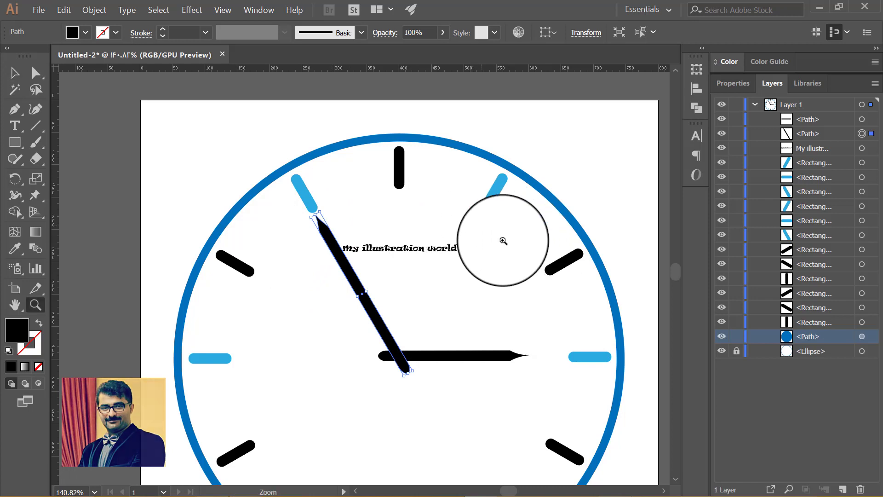
{"action": "left_click_drag", "start_coordinate": [501, 240], "coordinate": [411, 240]}
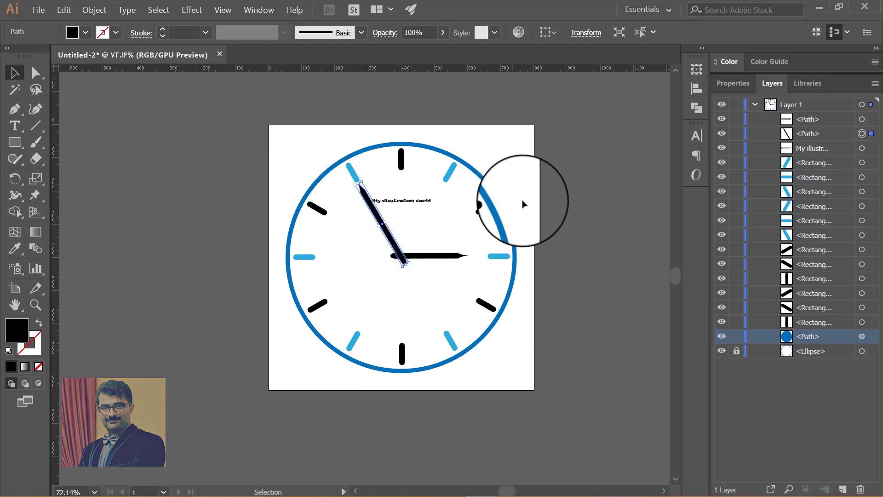
Step: Enlarge the light-blue 9 o'clock tick slightly using its bounding-box handle
{"action": "left_click", "coordinate": [571, 187], "text": "ctrl"}
{"action": "left_click_drag", "start_coordinate": [475, 156], "coordinate": [458, 154]}
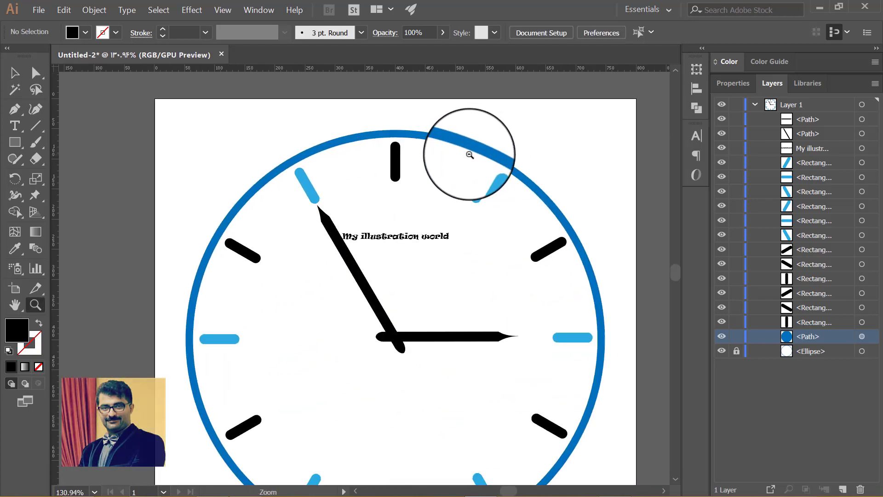
{"action": "key", "text": "v"}
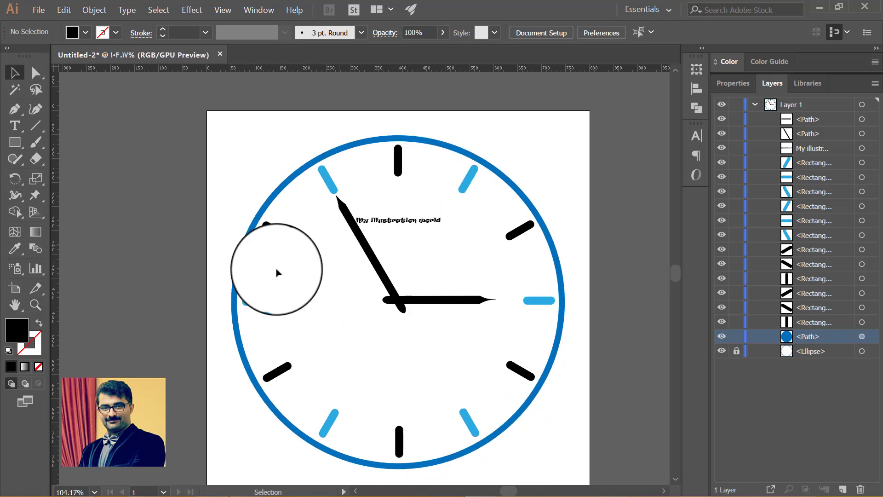
{"action": "left_click", "coordinate": [262, 302]}
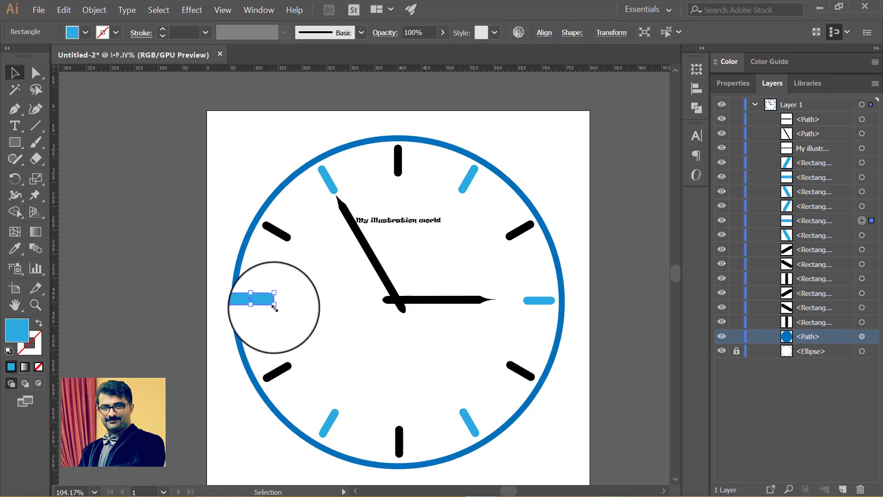
{"action": "left_click_drag", "start_coordinate": [274, 306], "coordinate": [282, 307]}
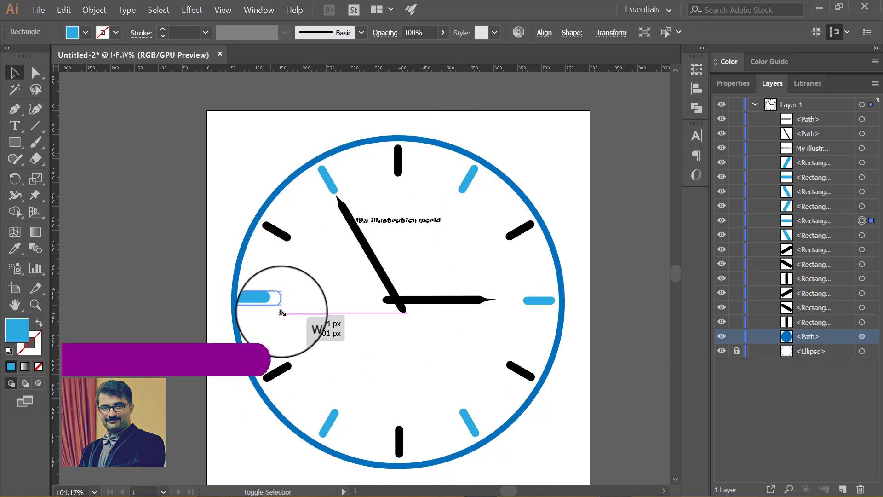
Step: Nudge the light-blue 3 o'clock tick into alignment with the 9 o'clock tick
{"action": "left_click", "coordinate": [540, 302]}
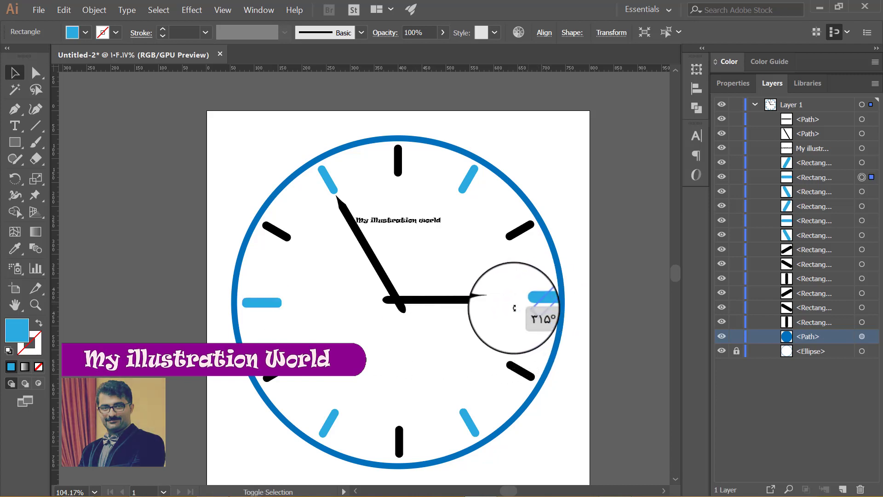
{"action": "key", "text": "a"}
{"action": "mouse_move", "coordinate": [513, 302]}
{"action": "left_mouse_down"}
{"action": "mouse_move", "coordinate": [525, 314]}
{"action": "mouse_move", "coordinate": [518, 306]}
{"action": "left_mouse_up"}
Step: Zoom back out to the whole clock and select the black 12 o'clock tick
{"action": "left_click", "coordinate": [465, 341]}
{"action": "key", "text": "z"}
{"action": "left_click_drag", "start_coordinate": [538, 256], "coordinate": [484, 227]}
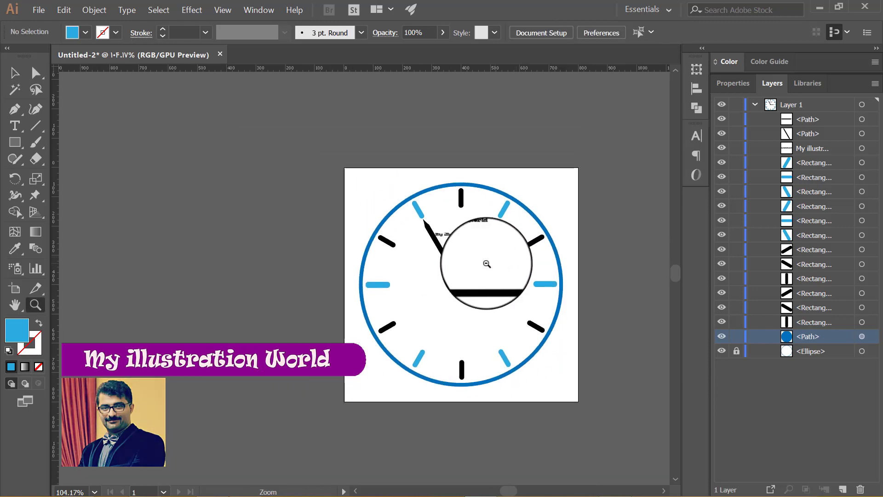
{"action": "key", "text": "v"}
{"action": "left_click", "coordinate": [478, 205]}
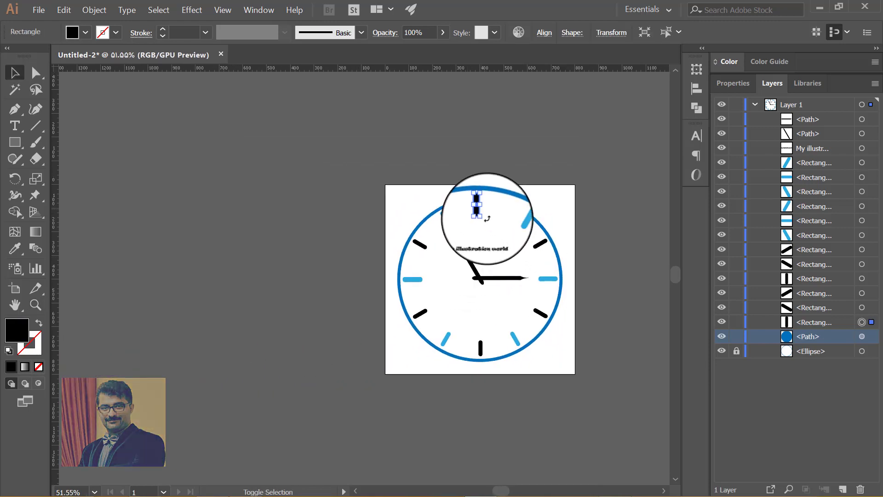
Step: Zoom in and resize the black 12 o'clock tick
{"action": "mouse_move", "coordinate": [487, 223]}
{"action": "left_mouse_down"}
{"action": "mouse_move", "coordinate": [474, 205]}
{"action": "mouse_move", "coordinate": [684, 201]}
{"action": "left_mouse_up"}
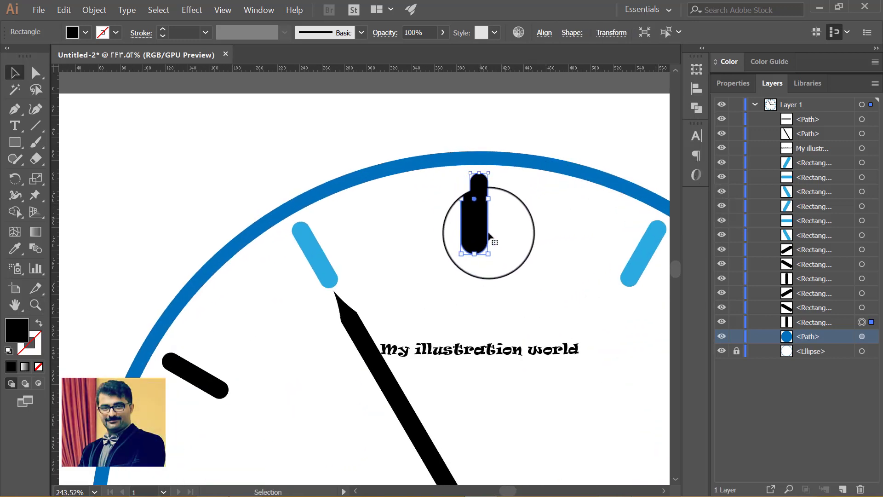
{"action": "left_click_drag", "start_coordinate": [490, 247], "coordinate": [491, 261]}
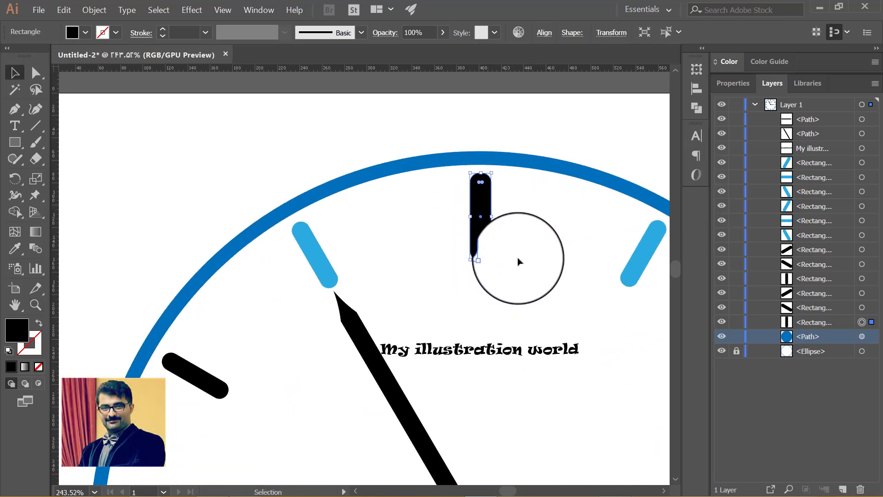
{"action": "left_click", "coordinate": [529, 255]}
Step: Make the black 6 o'clock tick taller
{"action": "scroll", "coordinate": [467, 251], "scroll_direction": "down", "scroll_amount": 3}
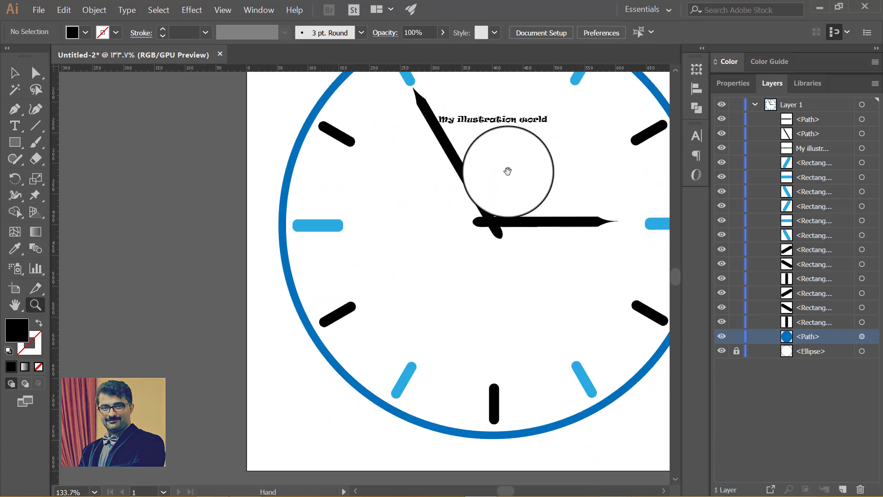
{"action": "scroll", "coordinate": [509, 170], "scroll_direction": "down", "scroll_amount": 3}
{"action": "left_click", "coordinate": [489, 400]}
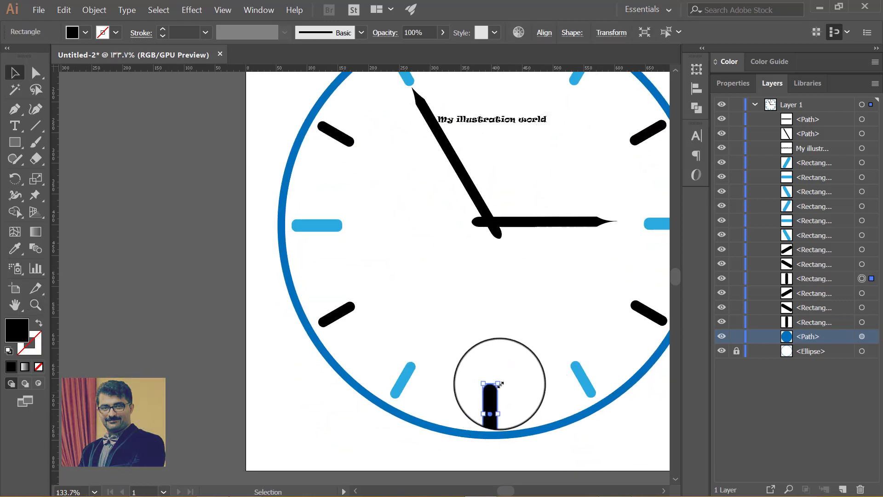
{"action": "left_click_drag", "start_coordinate": [499, 384], "coordinate": [502, 372]}
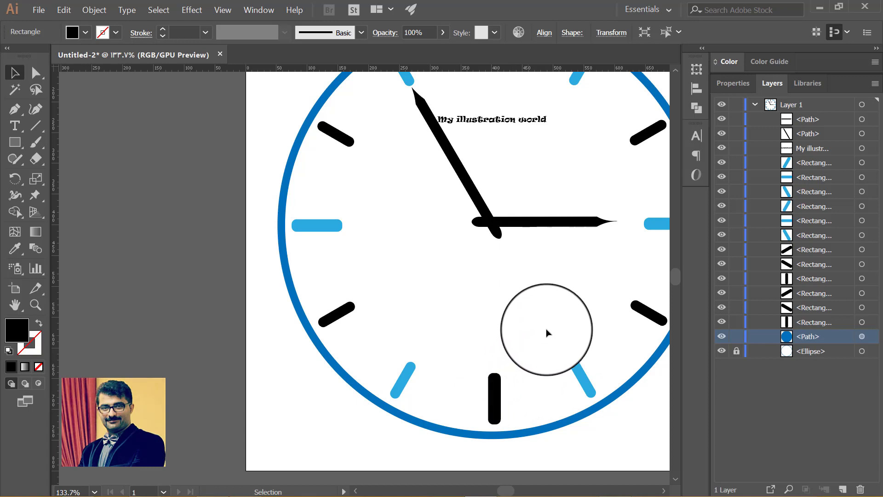
Step: Zoom out and shift the artboard slightly so the whole clock face is in view
{"action": "left_click", "coordinate": [547, 332]}
{"action": "scroll", "coordinate": [454, 326], "scroll_direction": "down", "scroll_amount": 3}
{"action": "scroll", "coordinate": [438, 322], "scroll_direction": "down", "scroll_amount": 2}
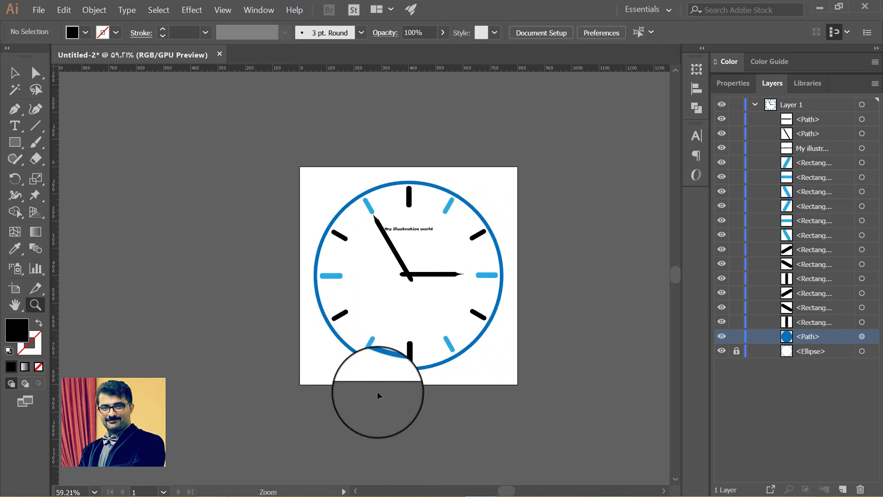
{"action": "key", "text": "v"}
{"action": "mouse_move", "coordinate": [240, 186]}
{"action": "left_mouse_down"}
{"action": "mouse_move", "coordinate": [231, 186]}
{"action": "mouse_move", "coordinate": [283, 200]}
{"action": "mouse_move", "coordinate": [233, 147]}
{"action": "left_mouse_up"}
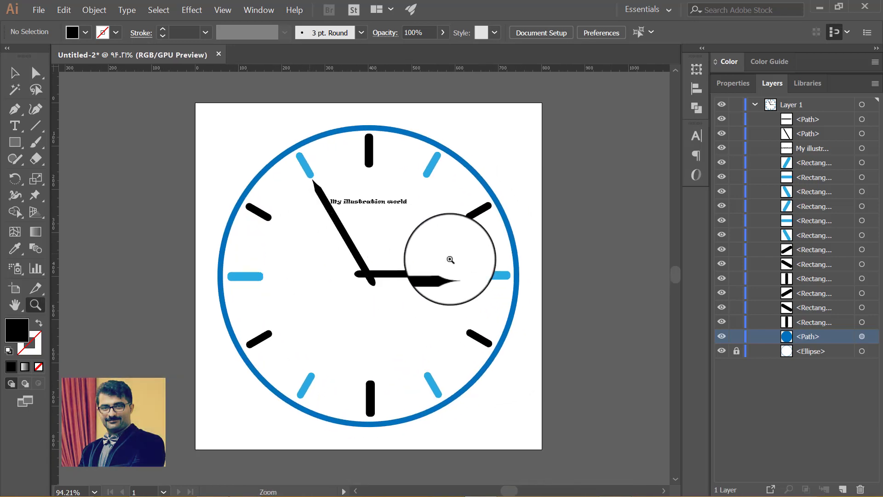